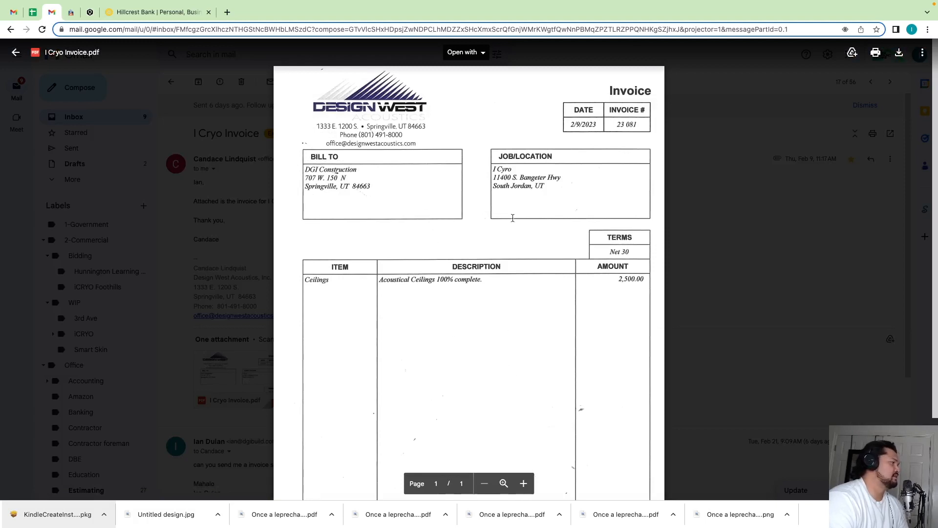
- Download the I Cryo Invoice.pdf attachment and switch to the Contractor Foreman site
{"action": "left_click", "coordinate": [899, 52]}
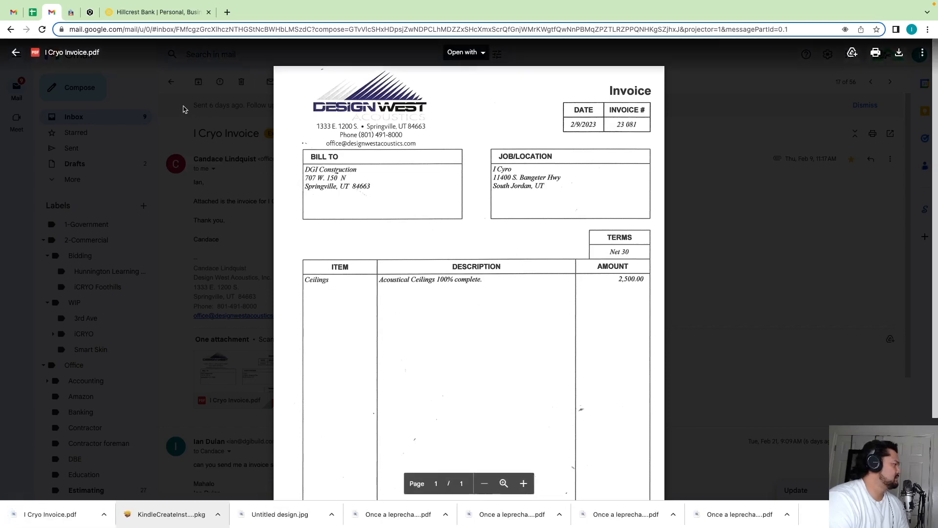
{"action": "key", "text": "Escape"}
{"action": "left_click", "coordinate": [144, 15]}
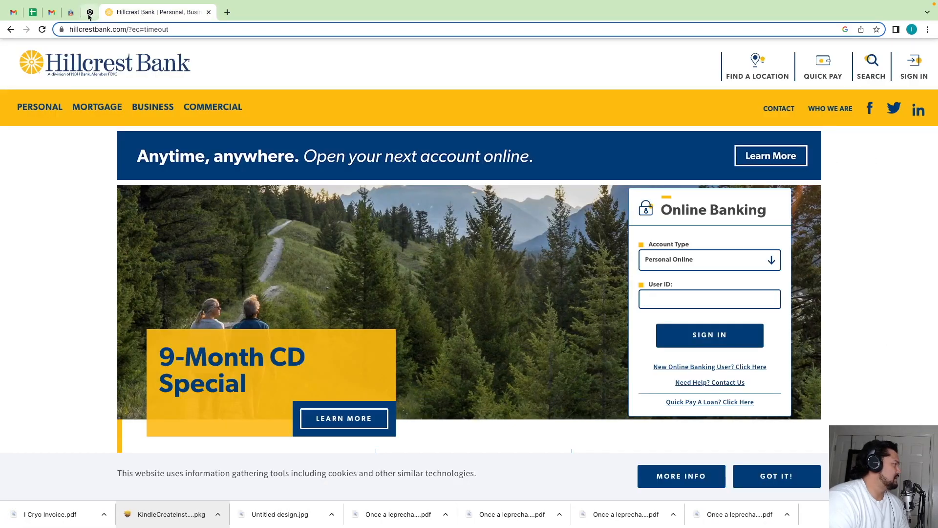
{"action": "left_click", "coordinate": [71, 14]}
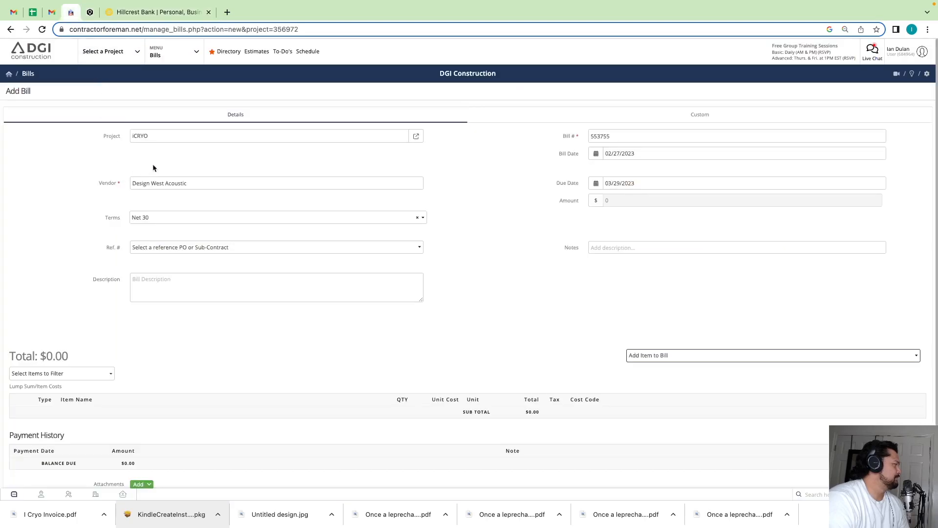
- Open the iCRYO project's financial records and start a new bill from its bills section
{"action": "left_click", "coordinate": [120, 52]}
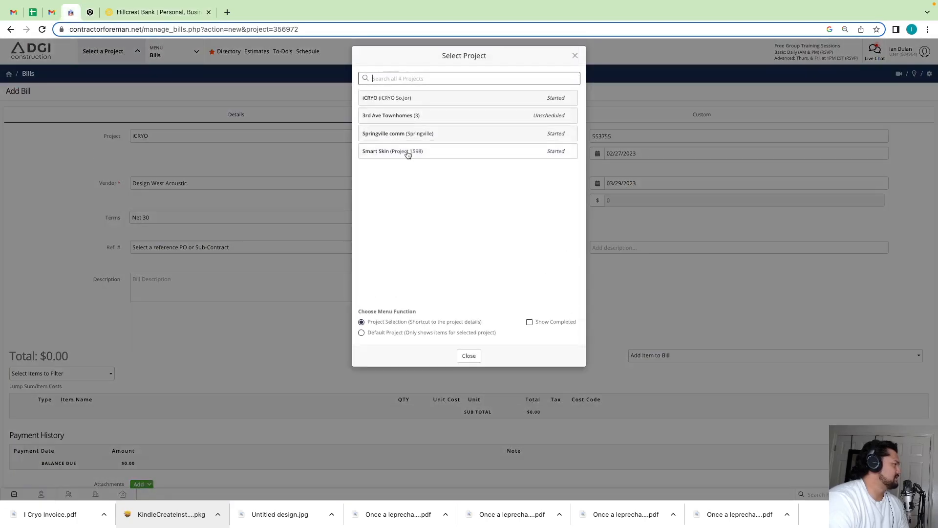
{"action": "left_click", "coordinate": [405, 99]}
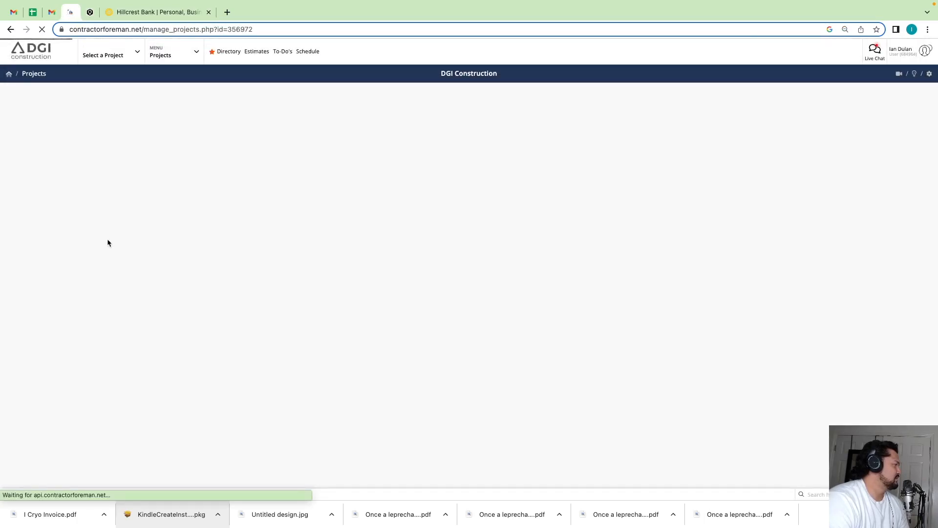
{"action": "left_click", "coordinate": [24, 208]}
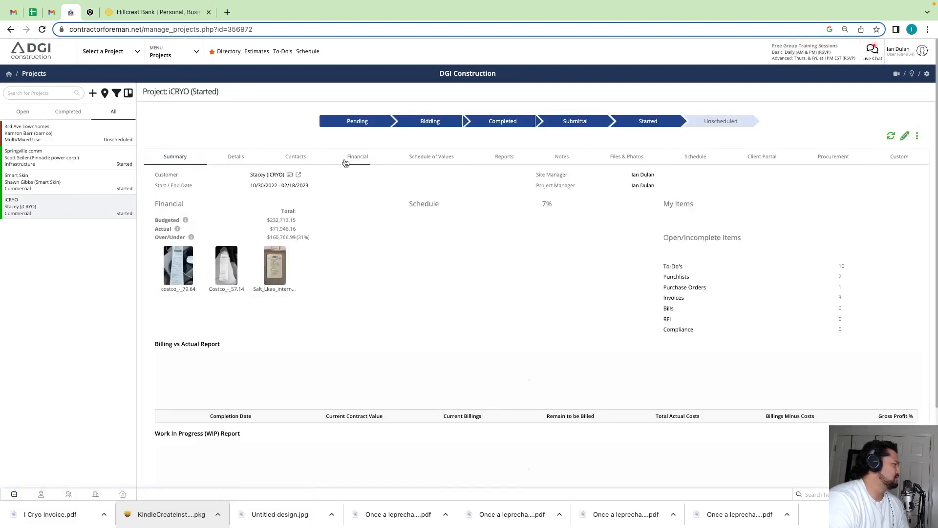
{"action": "left_click", "coordinate": [350, 160]}
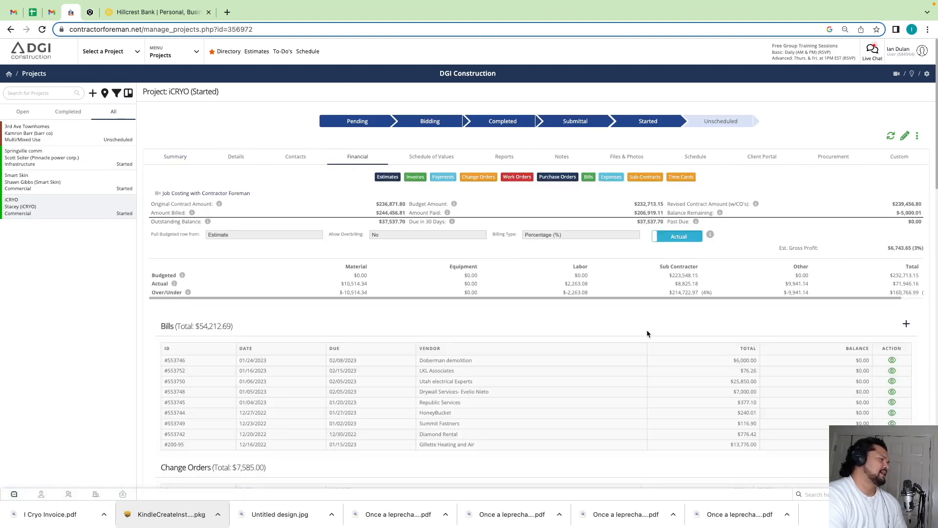
{"action": "scroll", "coordinate": [647, 331], "scroll_direction": "down", "scroll_amount": 1}
{"action": "scroll", "coordinate": [651, 336], "scroll_direction": "down", "scroll_amount": 2}
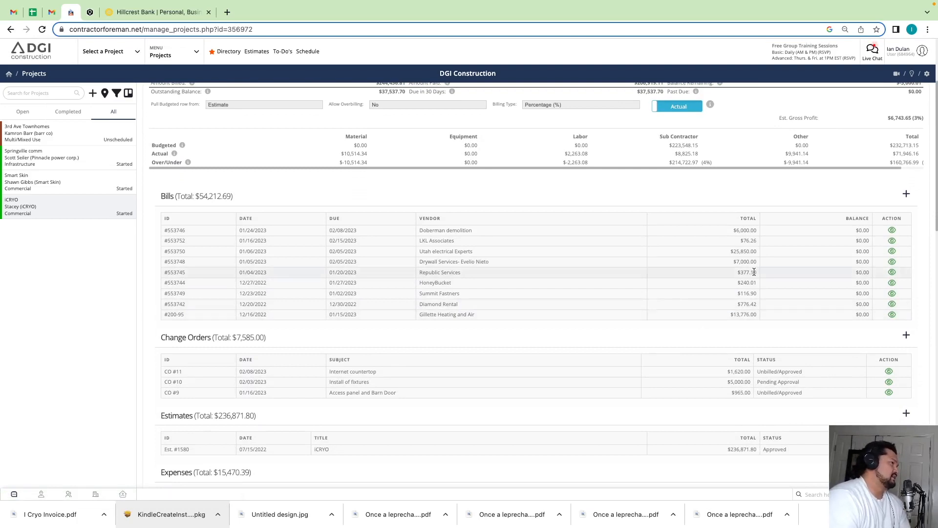
{"action": "left_click", "coordinate": [908, 195]}
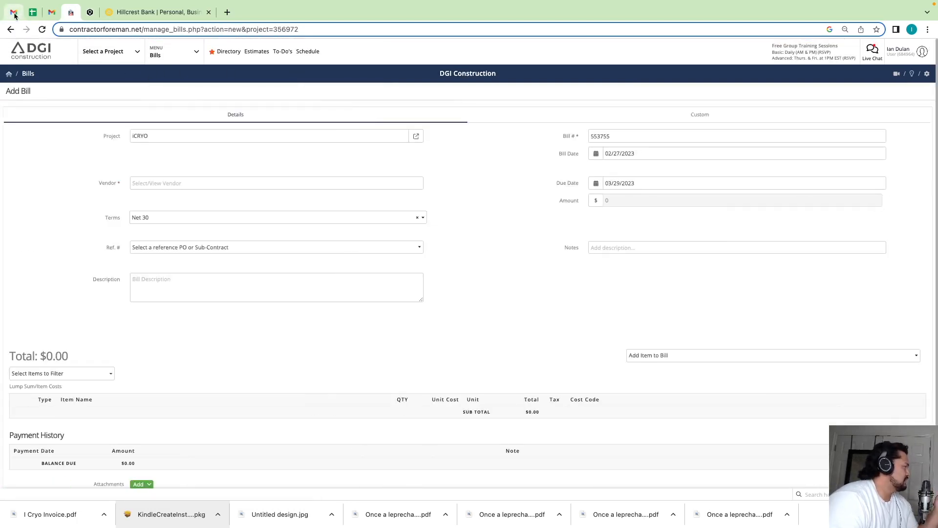
- Go back to the projects list, reopen iCRYO's financial records and create a new bill for that project
{"action": "left_click", "coordinate": [190, 52]}
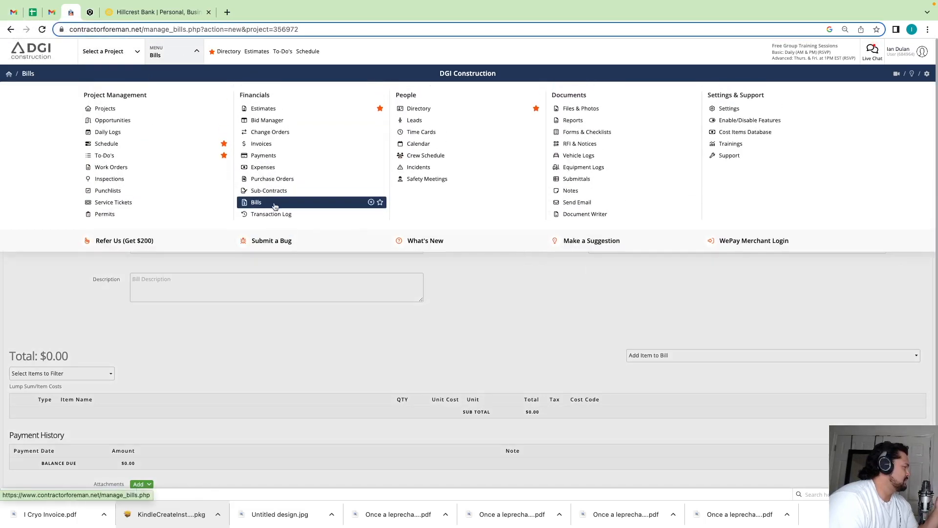
{"action": "left_click", "coordinate": [530, 319]}
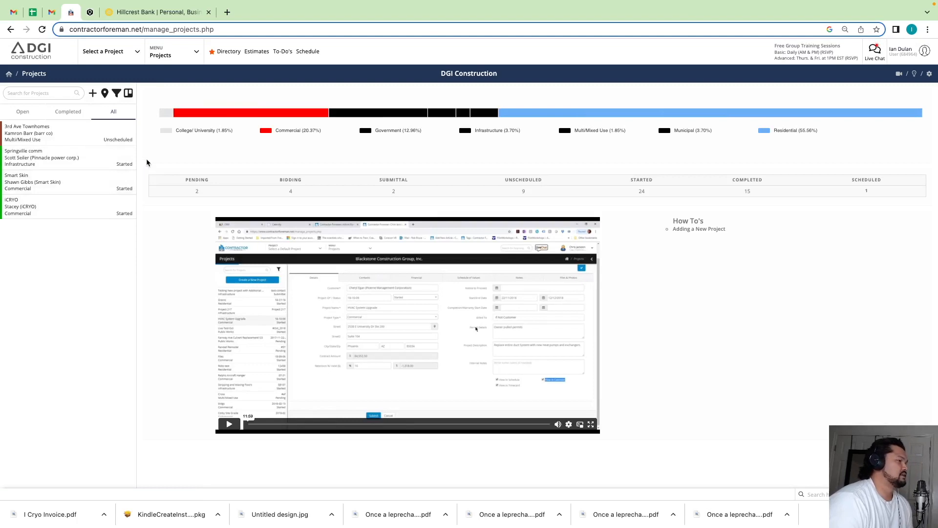
{"action": "left_click", "coordinate": [61, 212]}
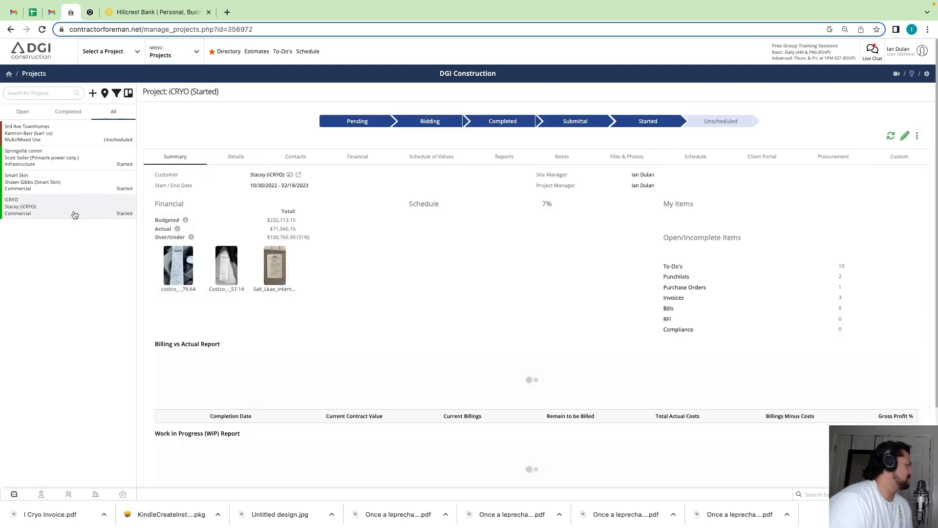
{"action": "left_click", "coordinate": [358, 157]}
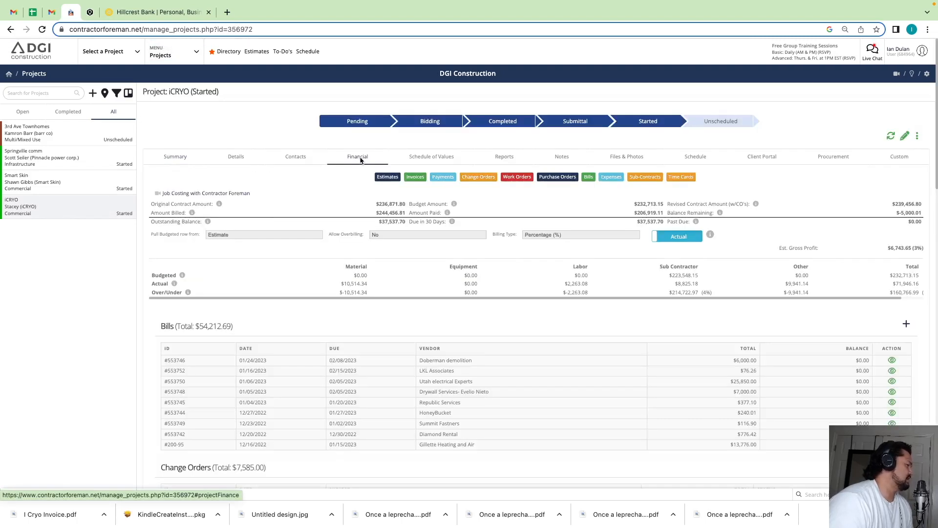
{"action": "left_click", "coordinate": [908, 323]}
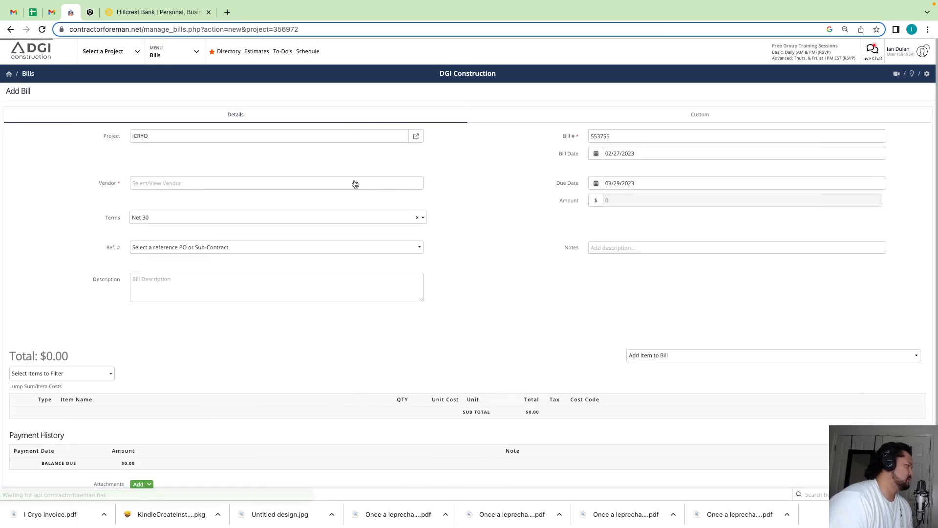
- Search the contractors for "design west" and assign Design West Acoustic as the bill's vendor
{"action": "left_click", "coordinate": [320, 185]}
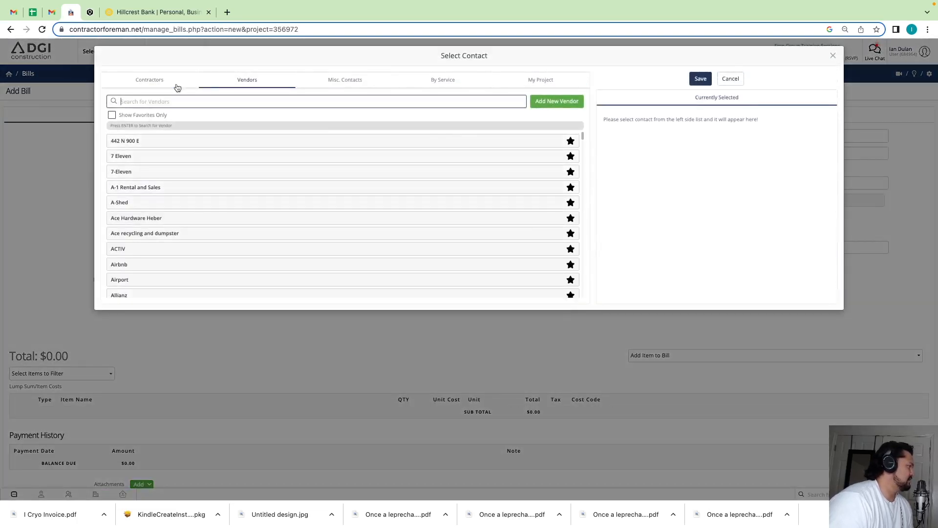
{"action": "left_click", "coordinate": [149, 79]}
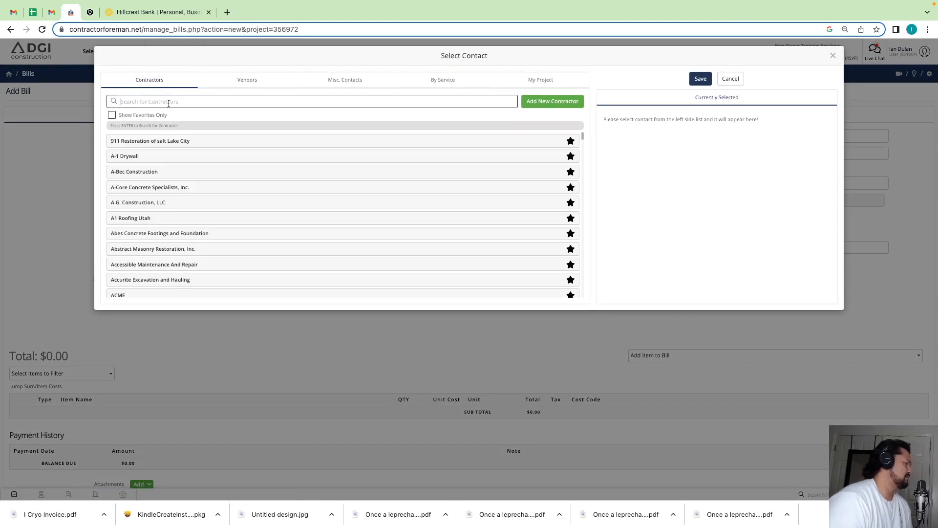
{"action": "left_click", "coordinate": [168, 103]}
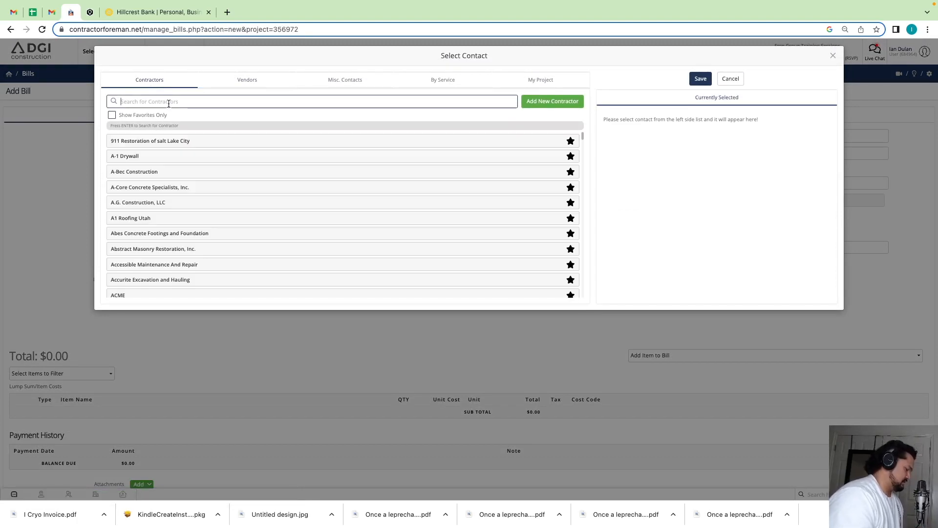
{"action": "type", "text": "design"}
{"action": "key", "text": "Return"}
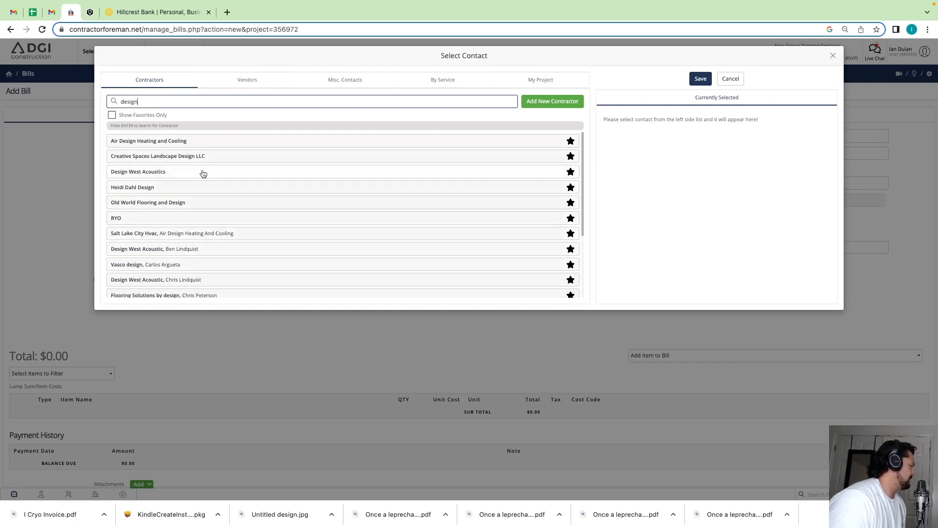
{"action": "type", "text": "west"}
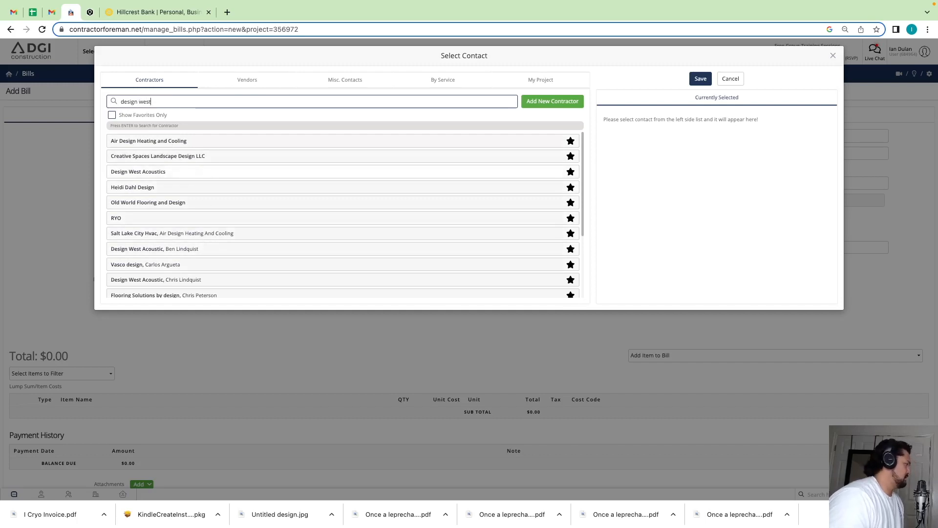
{"action": "key", "text": "Return"}
{"action": "left_click", "coordinate": [207, 154]}
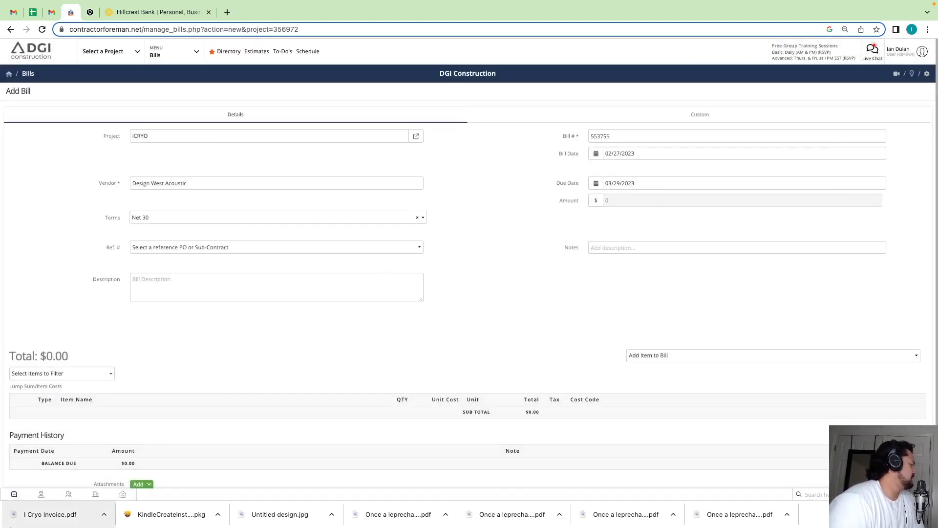
- Open the downloaded I Cryo Invoice.pdf and examine its date, payment terms, line item and total
{"action": "left_click", "coordinate": [42, 517]}
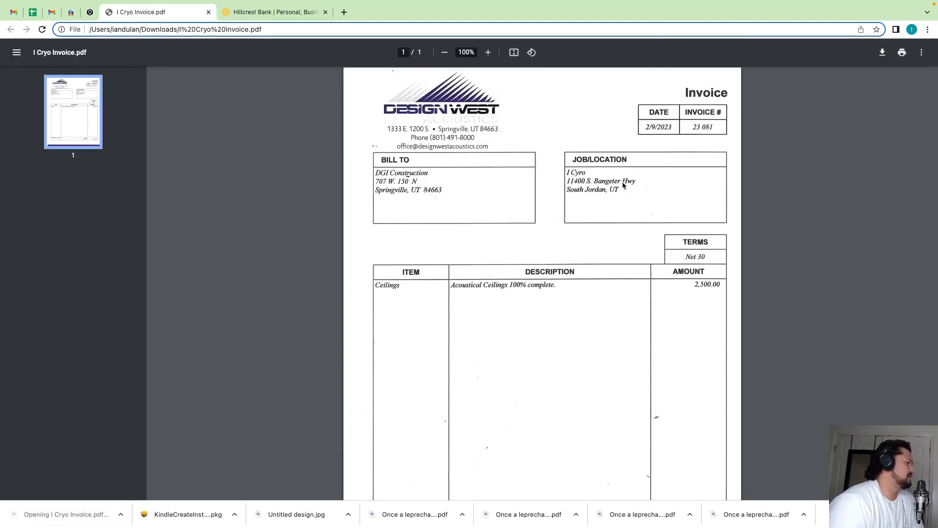
{"action": "scroll", "coordinate": [666, 272], "scroll_direction": "down", "scroll_amount": 2}
{"action": "scroll", "coordinate": [664, 269], "scroll_direction": "up", "scroll_amount": 2}
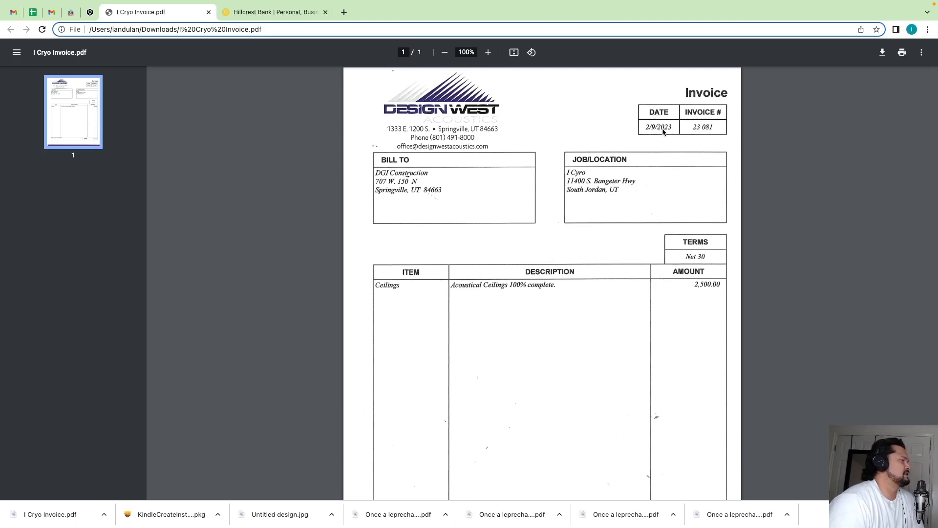
{"action": "scroll", "coordinate": [649, 130], "scroll_direction": "down", "scroll_amount": 1}
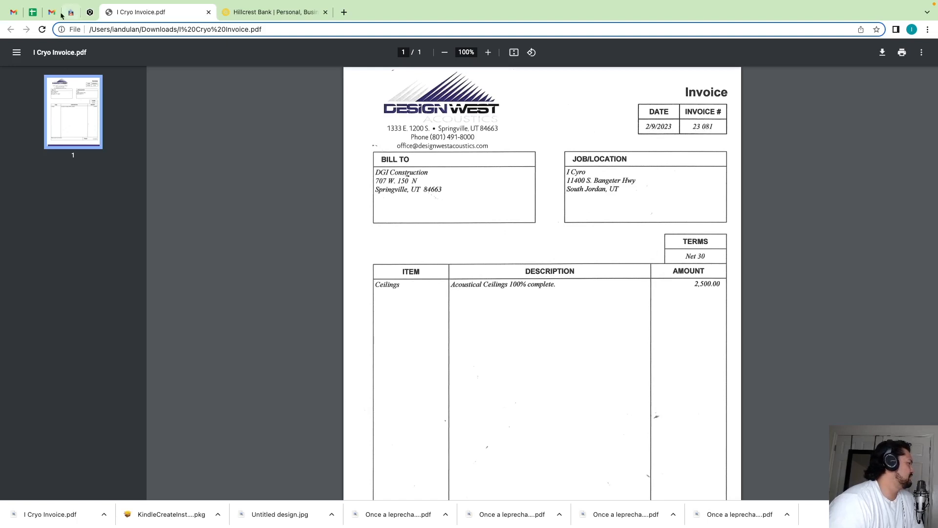
{"action": "scroll", "coordinate": [425, 186], "scroll_direction": "down", "scroll_amount": 3}
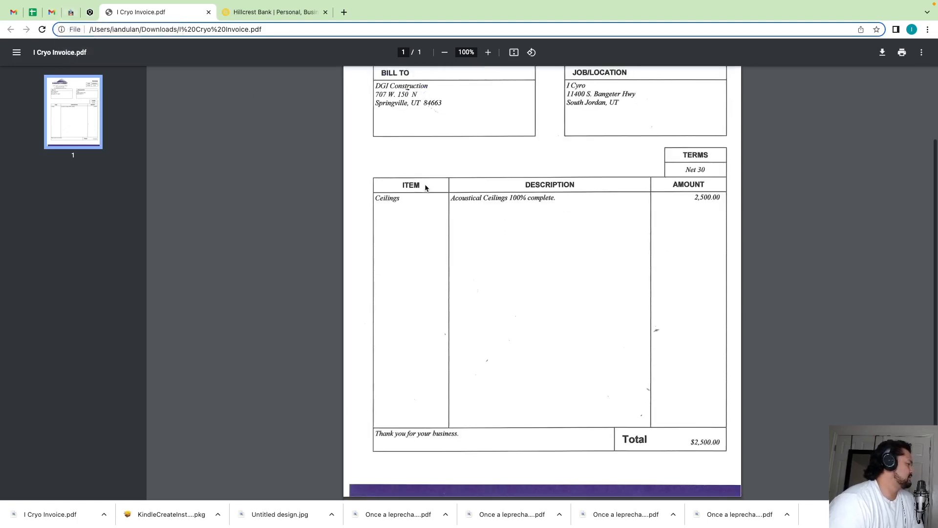
{"action": "scroll", "coordinate": [427, 190], "scroll_direction": "up", "scroll_amount": 3}
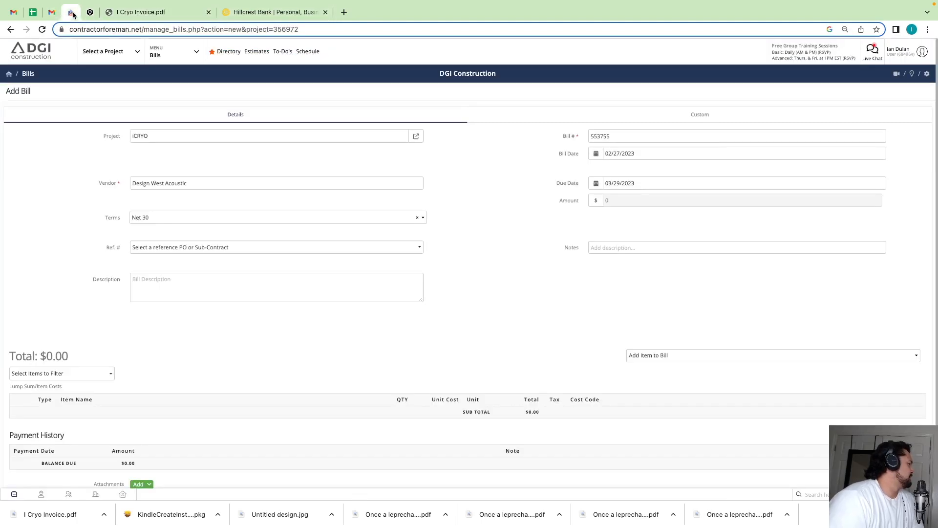
- Back in the Contractor Foreman bill, set the due date to 04/06/2023 and the description to "Acoustical ceiling tile install"
{"action": "left_click", "coordinate": [71, 12]}
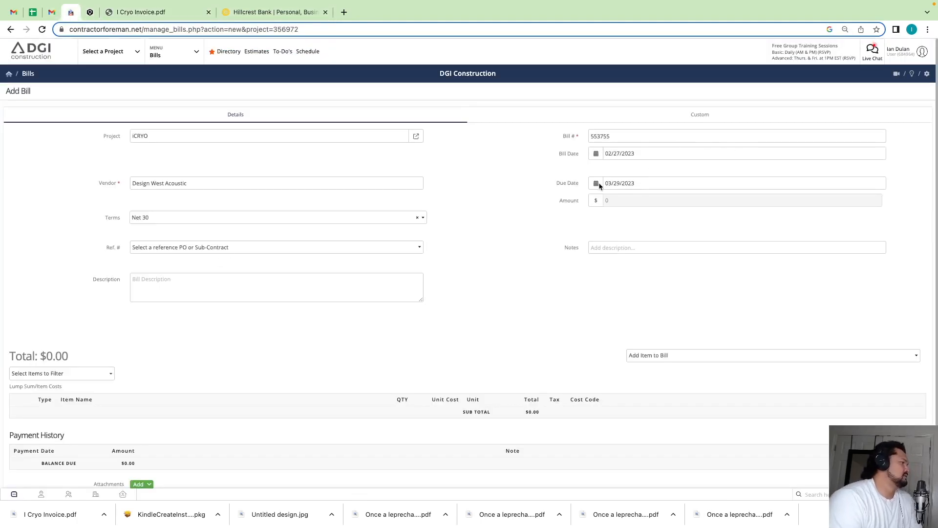
{"action": "left_click", "coordinate": [615, 180]}
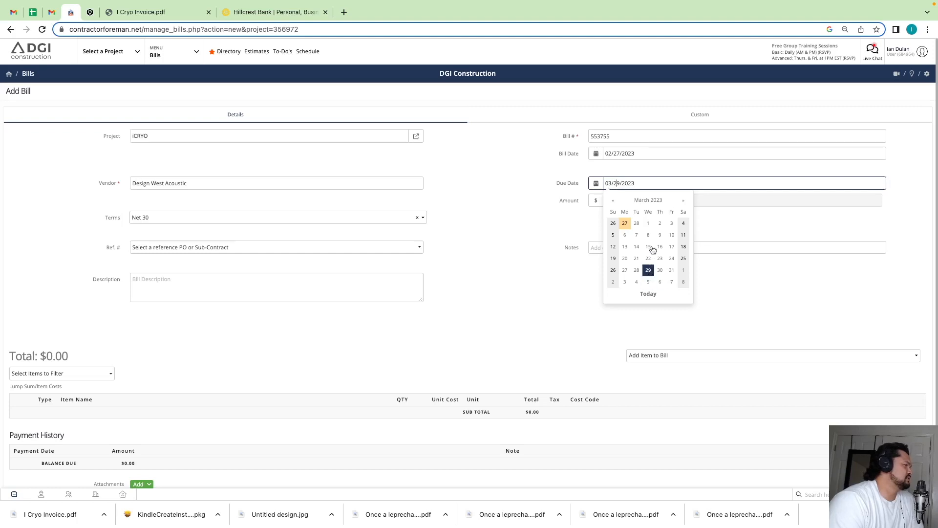
{"action": "left_click", "coordinate": [660, 282]}
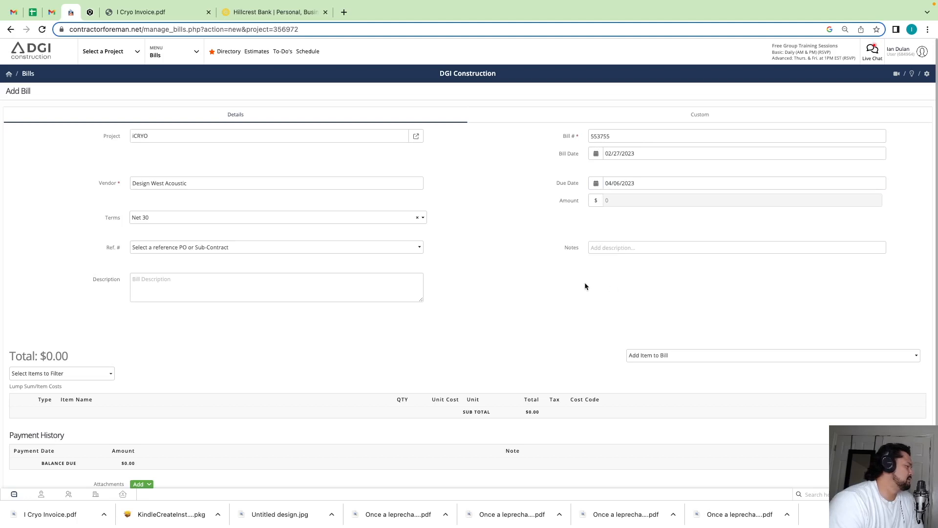
{"action": "left_click", "coordinate": [162, 290]}
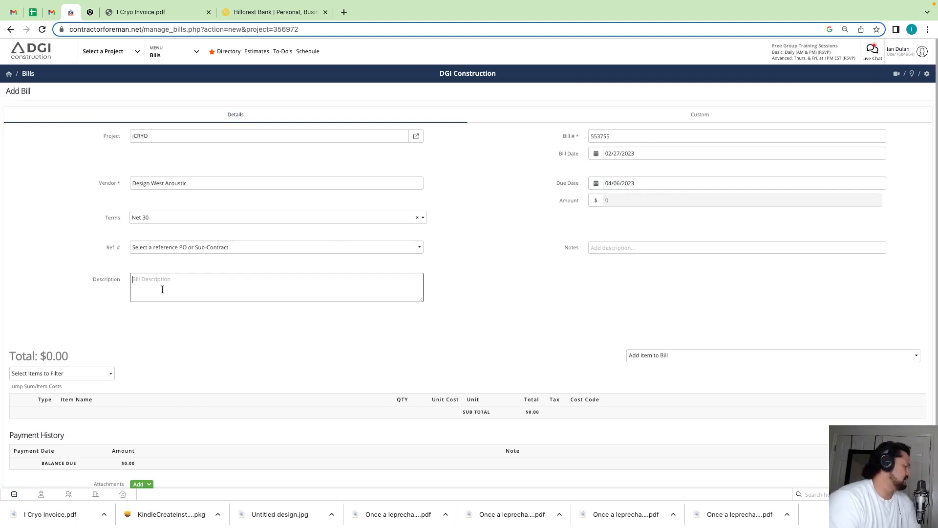
{"action": "type", "text": "Acoustical ceiling tile install"}
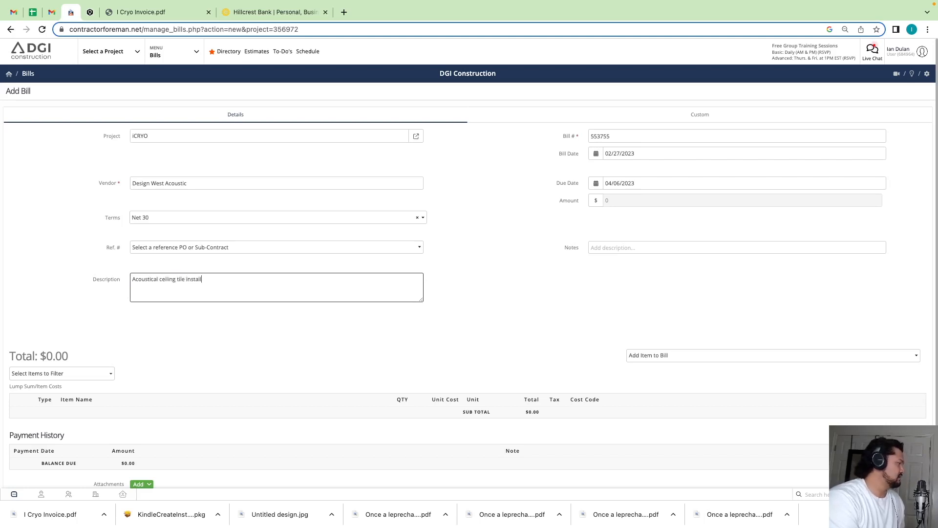
{"action": "left_click", "coordinate": [498, 332]}
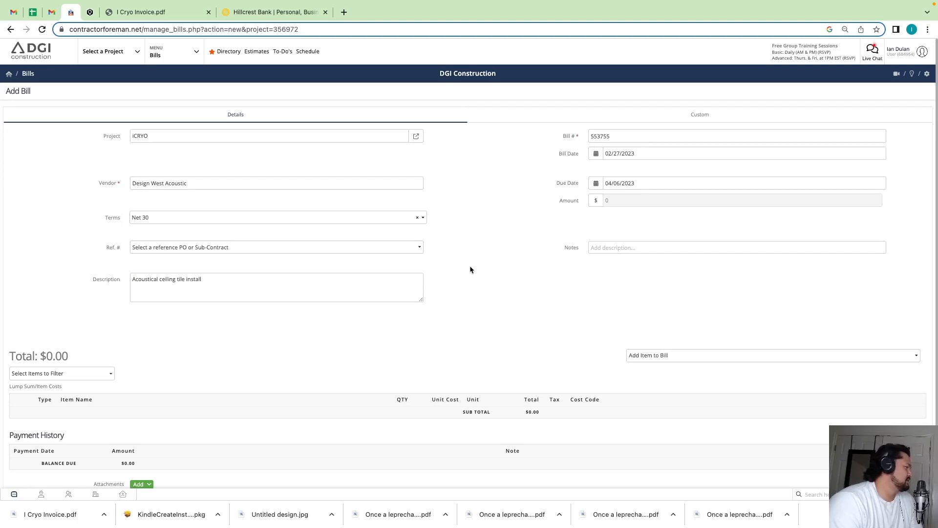
- Add a manual item named "Design west" to the bill with quantity 1, unit cost 2500 and unit "$"
{"action": "scroll", "coordinate": [623, 310], "scroll_direction": "down", "scroll_amount": 2}
{"action": "left_click", "coordinate": [655, 299]}
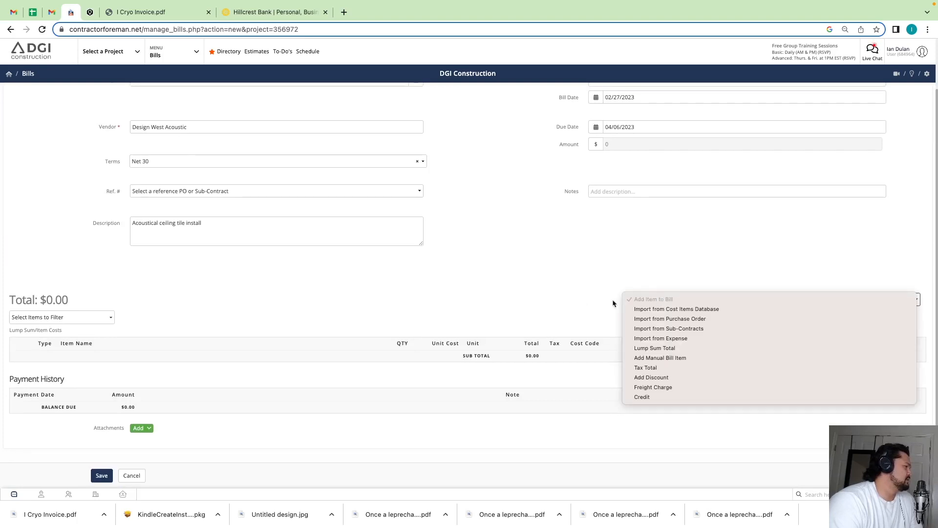
{"action": "left_click", "coordinate": [638, 300]}
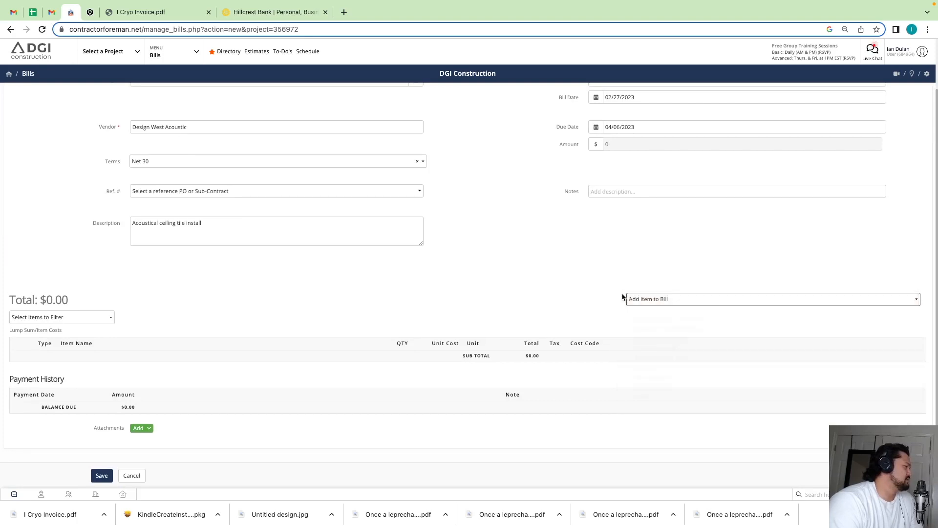
{"action": "left_click", "coordinate": [683, 302]}
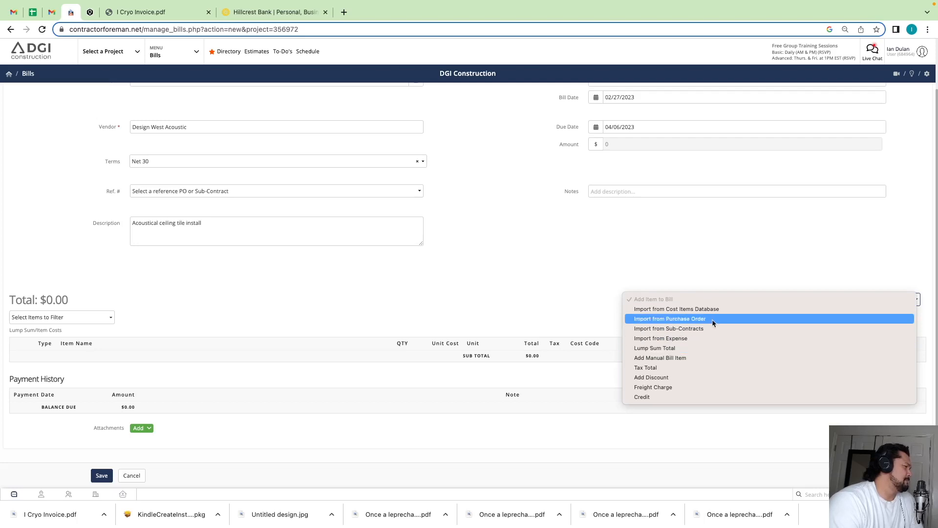
{"action": "left_click", "coordinate": [702, 359]}
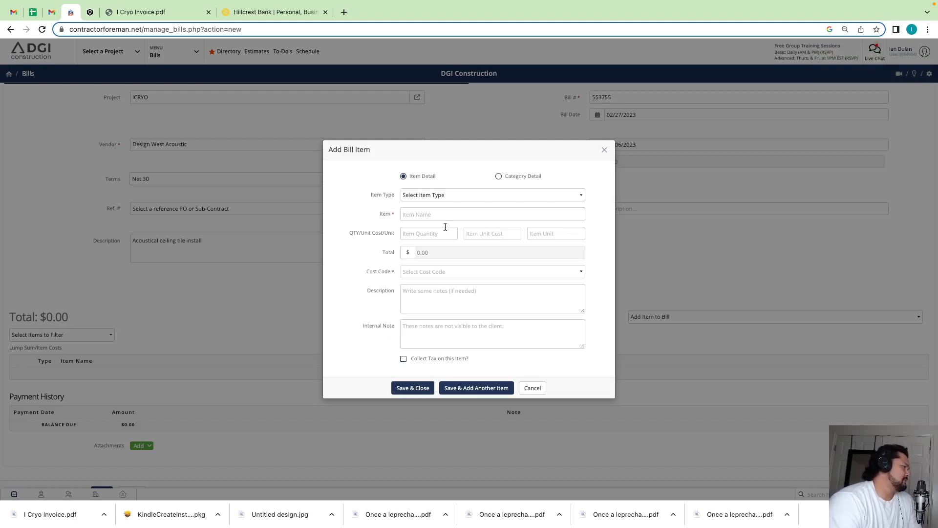
{"action": "left_click", "coordinate": [428, 235]}
{"action": "type", "text": "1"}
{"action": "key", "text": "Tab"}
{"action": "type", "text": "2500"}
{"action": "key", "text": "Tab"}
{"action": "type", "text": "$"}
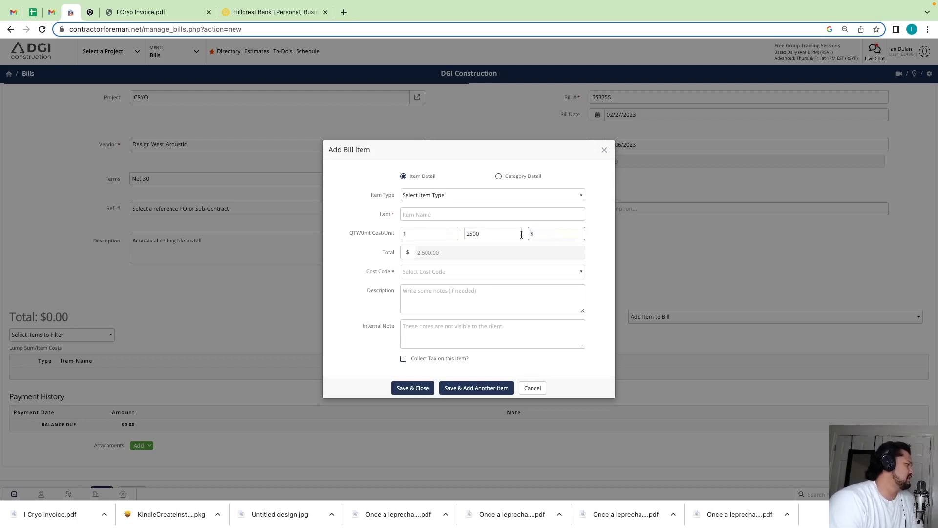
{"action": "left_click", "coordinate": [450, 218]}
{"action": "type", "text": "Design west"}
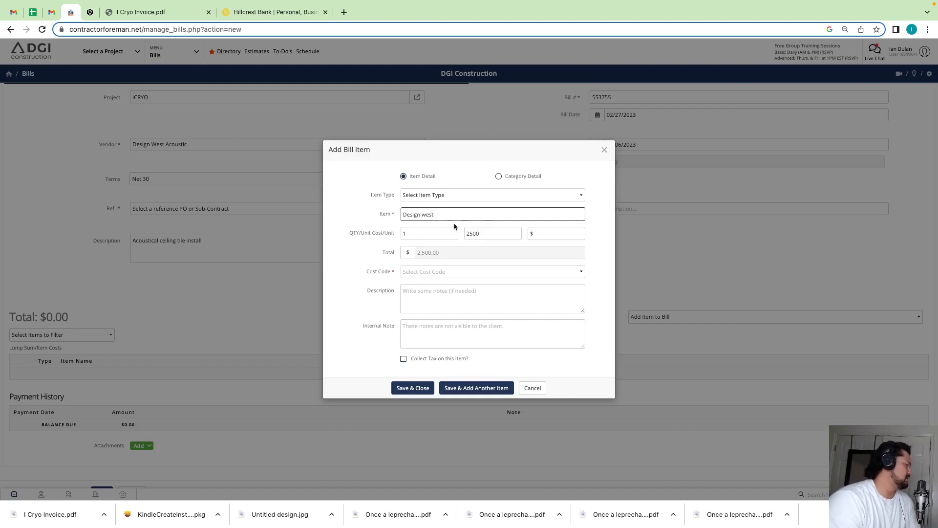
- Search the bill item's cost codes for "acou" and for "ceiling"
{"action": "left_click", "coordinate": [475, 274]}
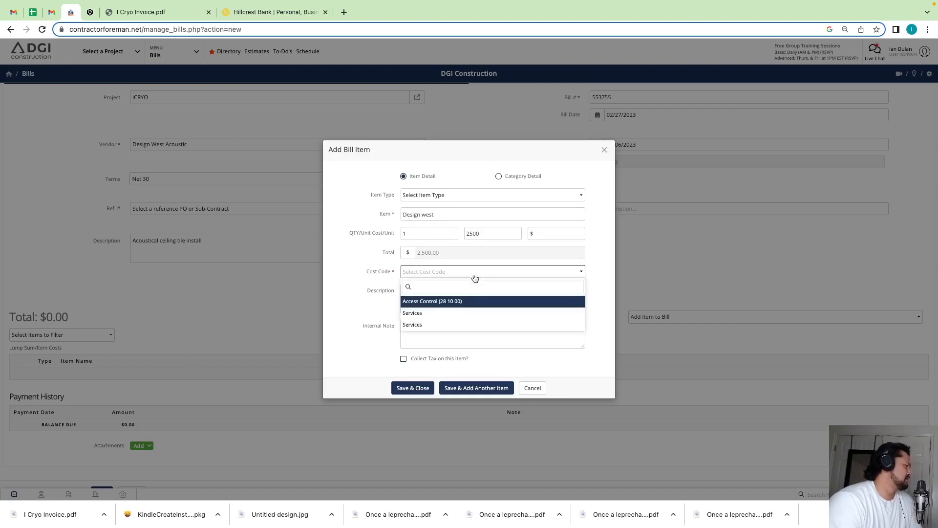
{"action": "type", "text": "acou"}
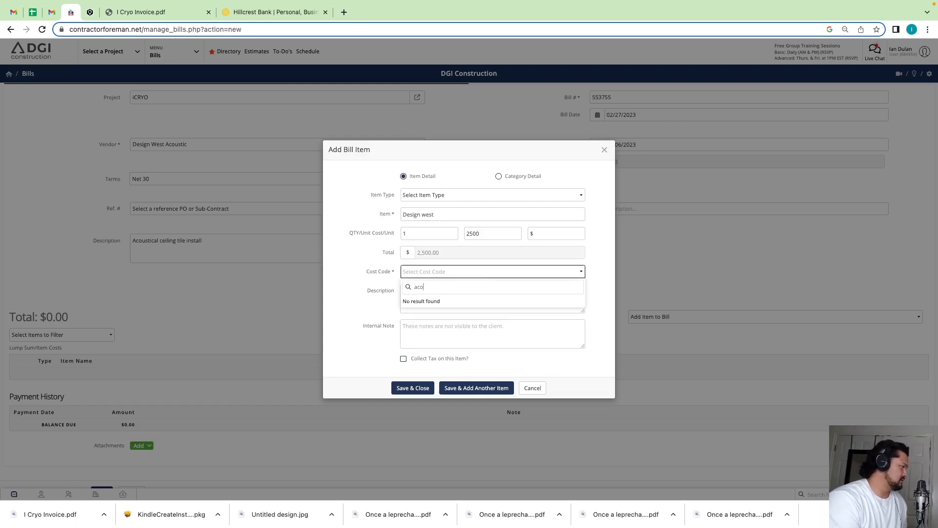
{"action": "key", "text": "BackSpace"}
{"action": "key", "text": "BackSpace"}
{"action": "key", "text": "BackSpace"}
{"action": "type", "text": "ceiling"}
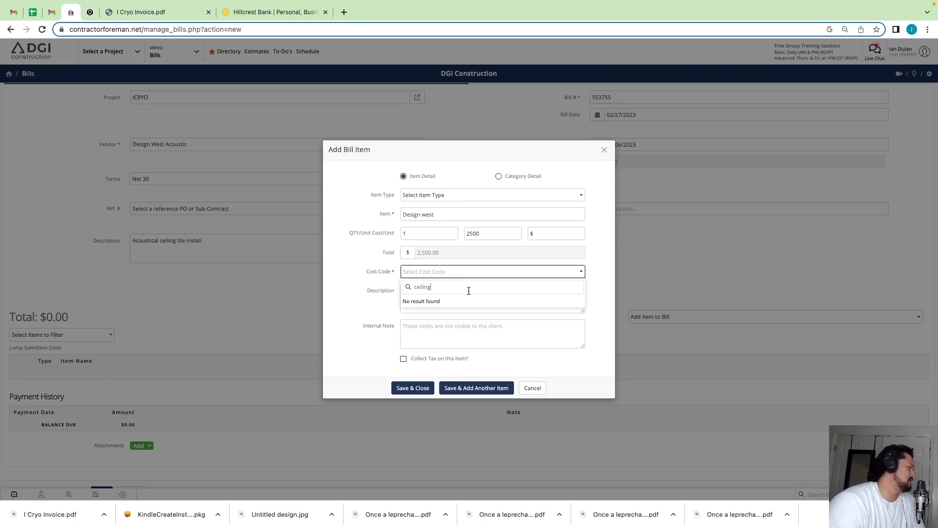
{"action": "left_click", "coordinate": [337, 314]}
- Assign the Services cost code to the bill item and save the item
{"action": "left_click", "coordinate": [424, 275]}
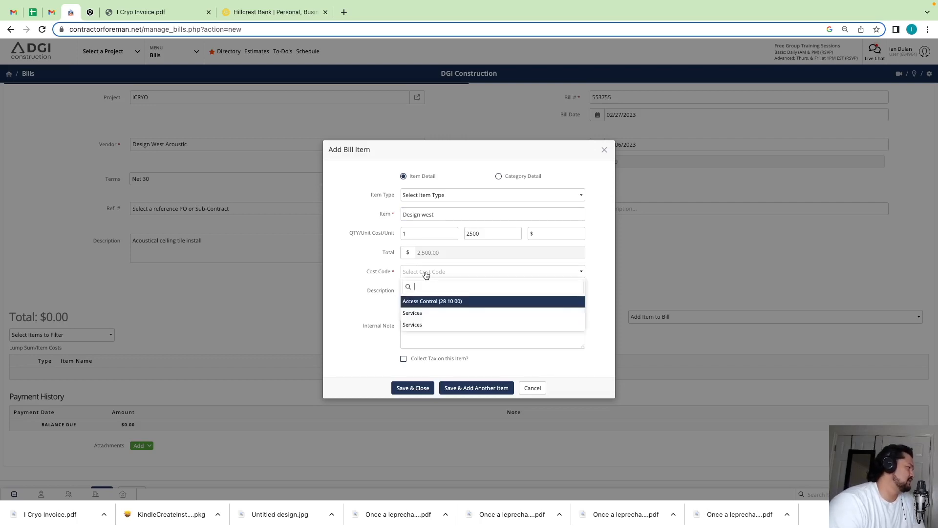
{"action": "left_click", "coordinate": [421, 313]}
{"action": "left_click", "coordinate": [411, 298]}
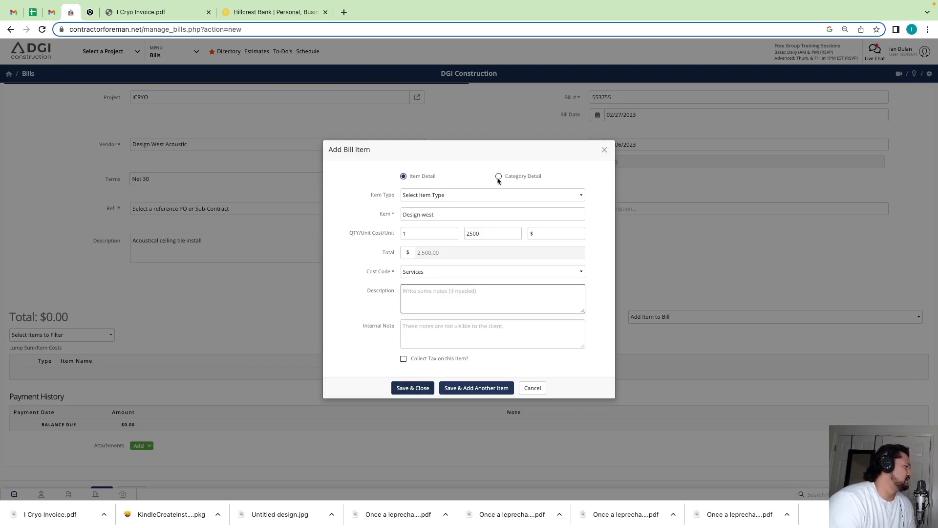
{"action": "left_click", "coordinate": [415, 388]}
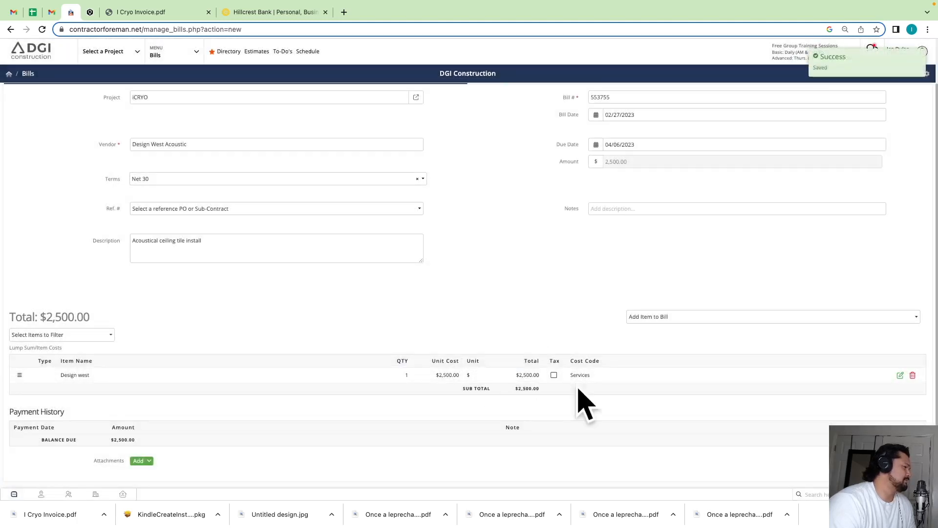
- Upload the downloaded I Cryo Invoice.pdf as an attachment to the bill and save the bill
{"action": "scroll", "coordinate": [538, 385], "scroll_direction": "down", "scroll_amount": 2}
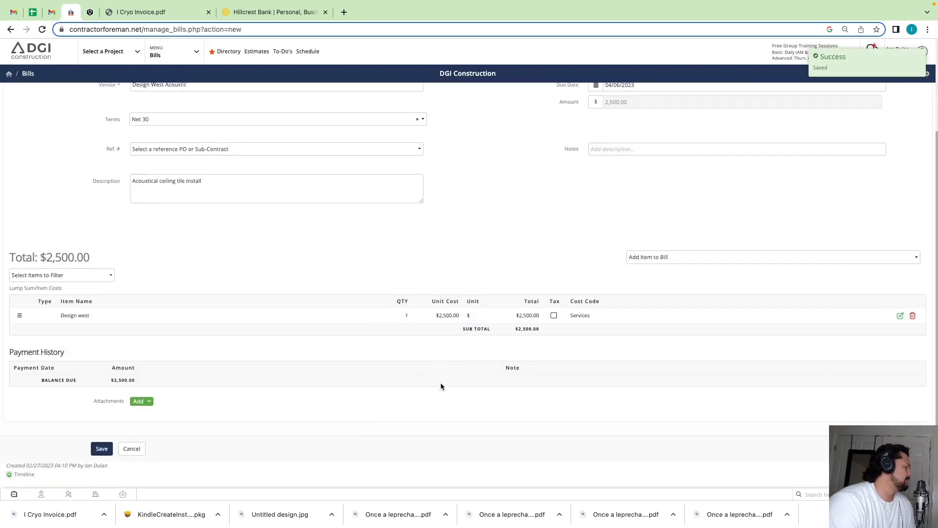
{"action": "left_click", "coordinate": [138, 401]}
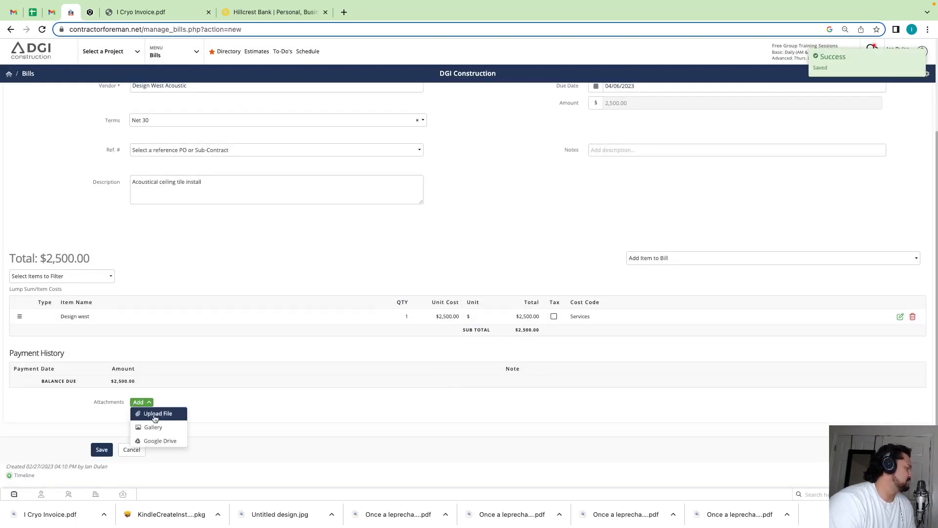
{"action": "left_click", "coordinate": [154, 418]}
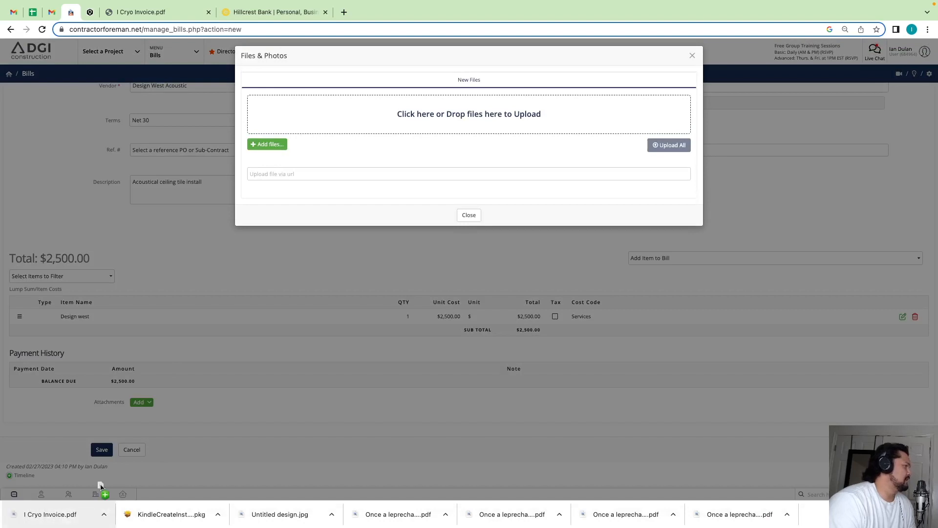
{"action": "left_click_drag", "start_coordinate": [70, 519], "coordinate": [494, 126]}
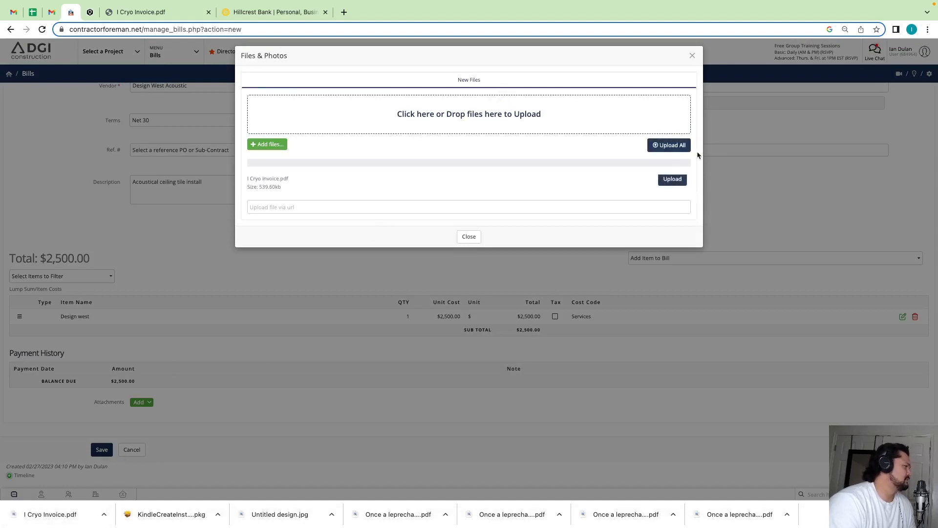
{"action": "left_click", "coordinate": [656, 144]}
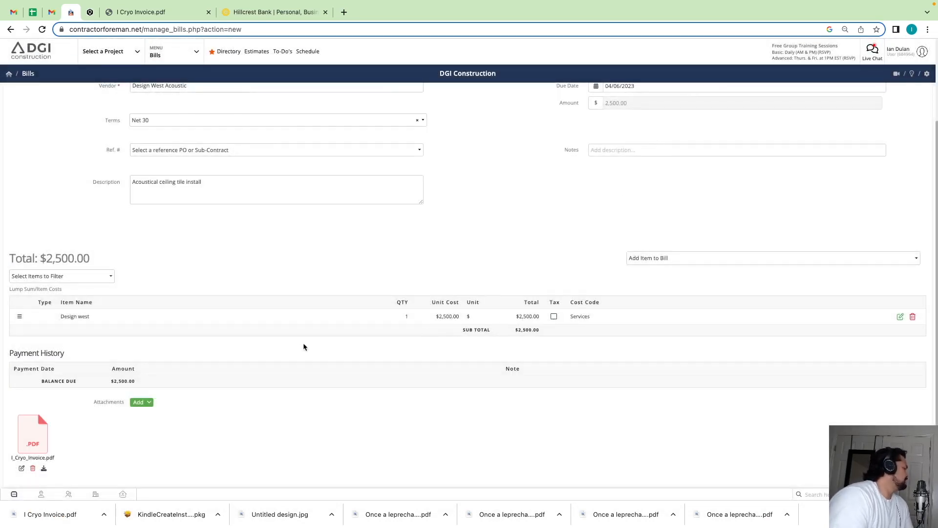
{"action": "scroll", "coordinate": [162, 338], "scroll_direction": "down", "scroll_amount": 3}
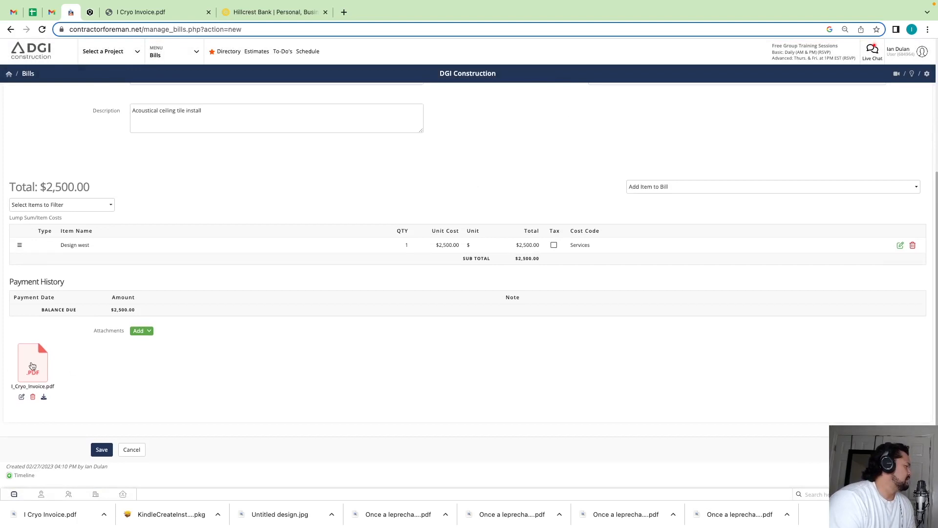
{"action": "left_click", "coordinate": [103, 448]}
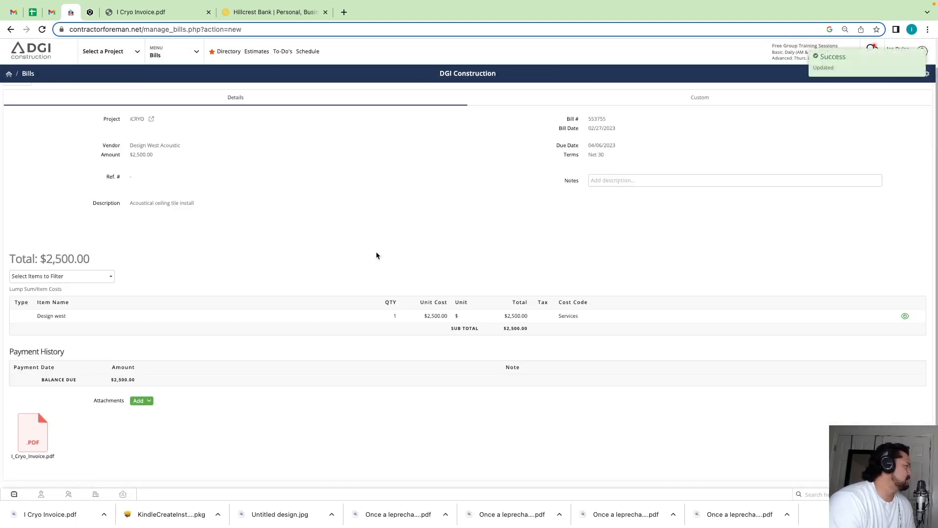
- Go to iCRYO's financial records in the projects list and open the Design West Acoustic bill for editing
{"action": "left_click", "coordinate": [185, 56]}
{"action": "left_click", "coordinate": [118, 110]}
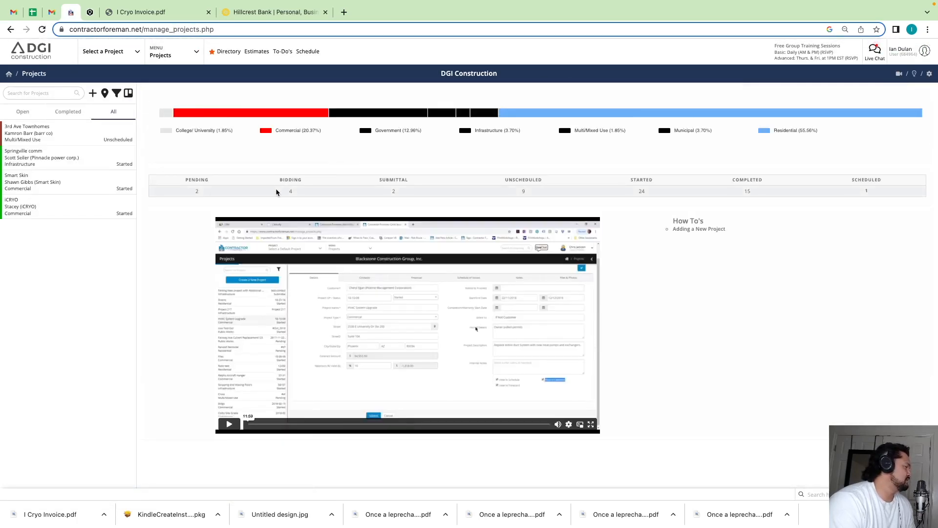
{"action": "left_click", "coordinate": [74, 207]}
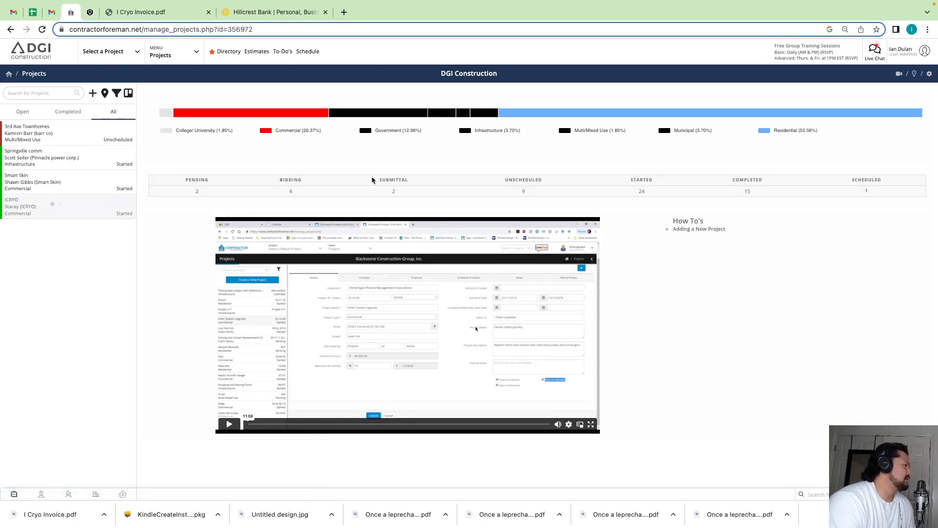
{"action": "left_click", "coordinate": [347, 157]}
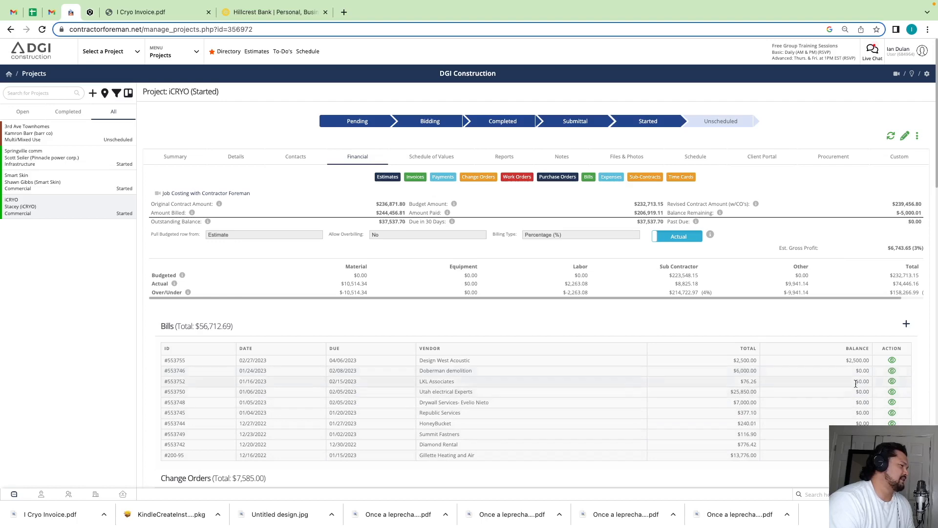
{"action": "left_click", "coordinate": [893, 363]}
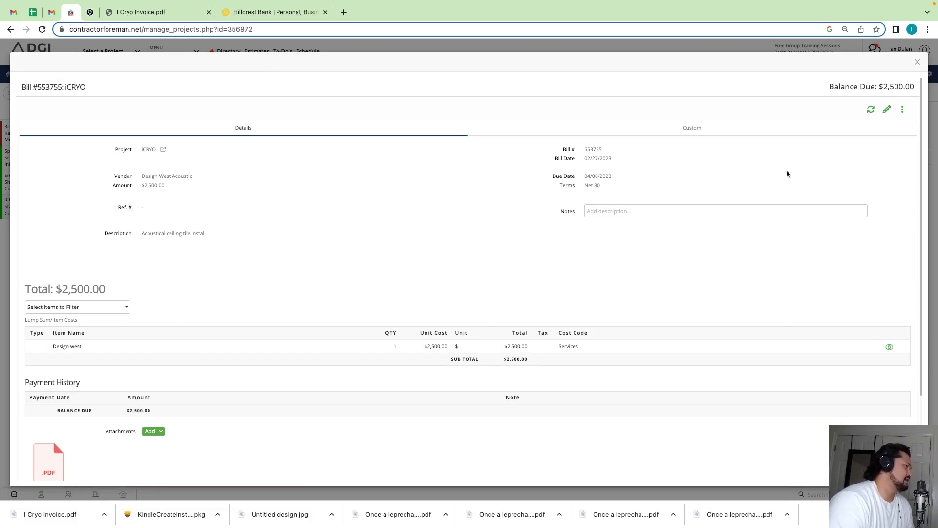
{"action": "left_click", "coordinate": [887, 109]}
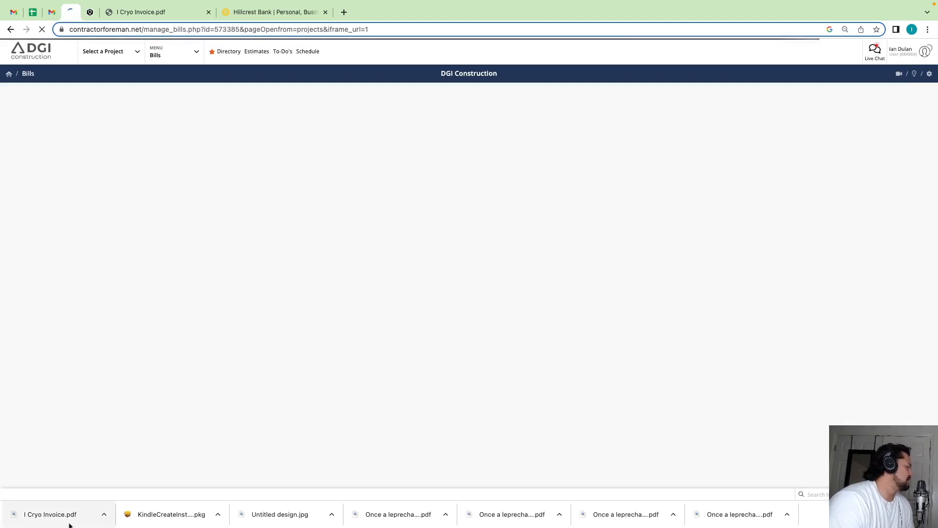
- Recheck the invoice PDF, set the bill's reference to the Ceiling Grid Repair sub-contract and save the bill
{"action": "left_click", "coordinate": [69, 524]}
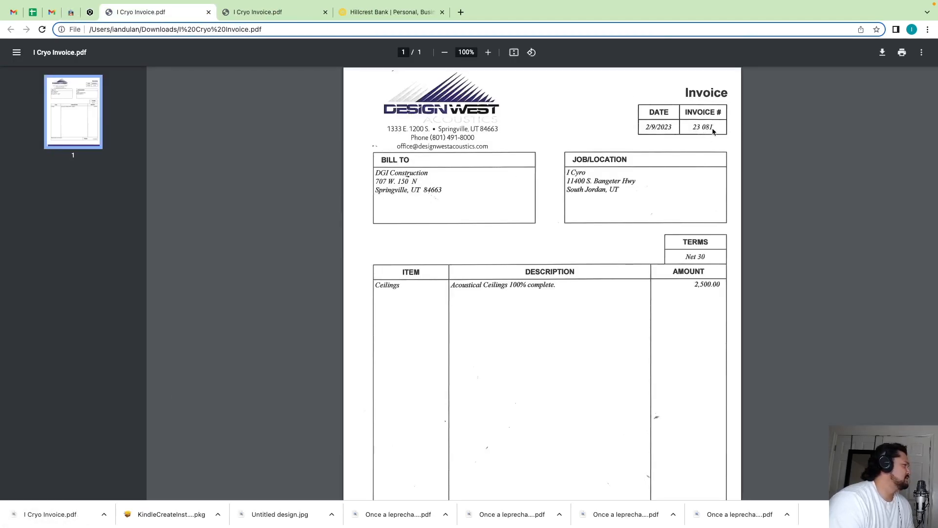
{"action": "left_click", "coordinate": [70, 12]}
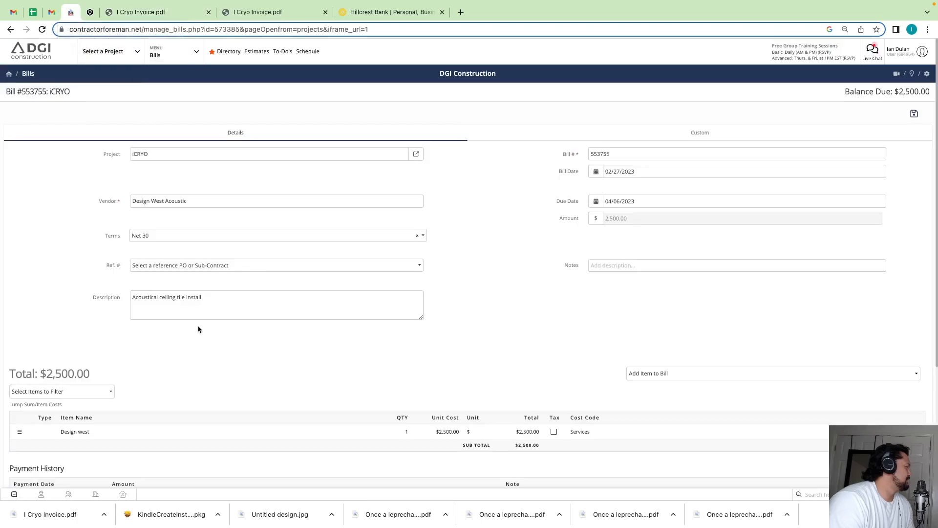
{"action": "left_click", "coordinate": [154, 265]}
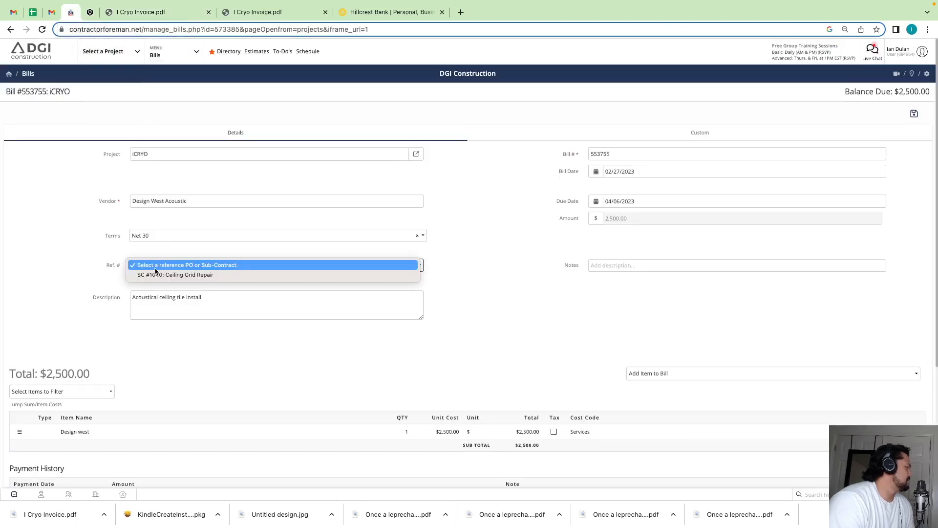
{"action": "left_click", "coordinate": [228, 275]}
{"action": "left_click", "coordinate": [275, 265]}
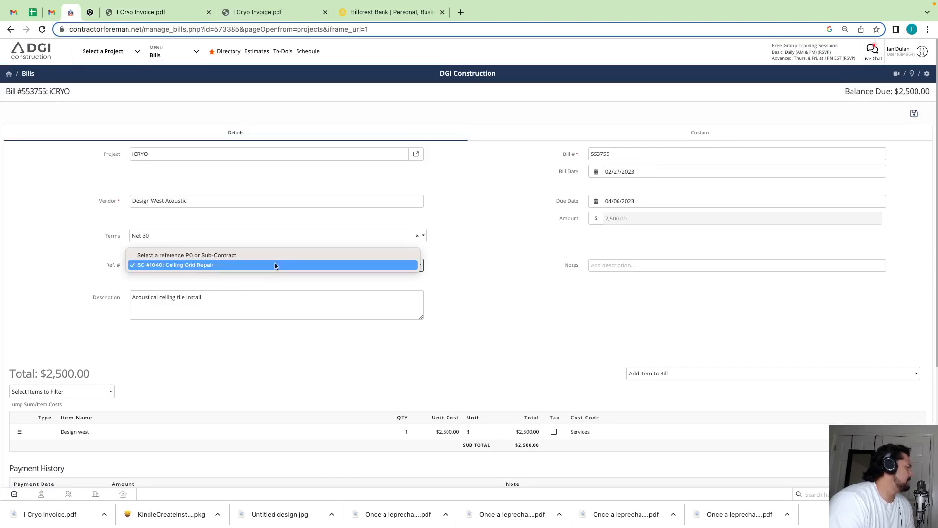
{"action": "left_click", "coordinate": [160, 267]}
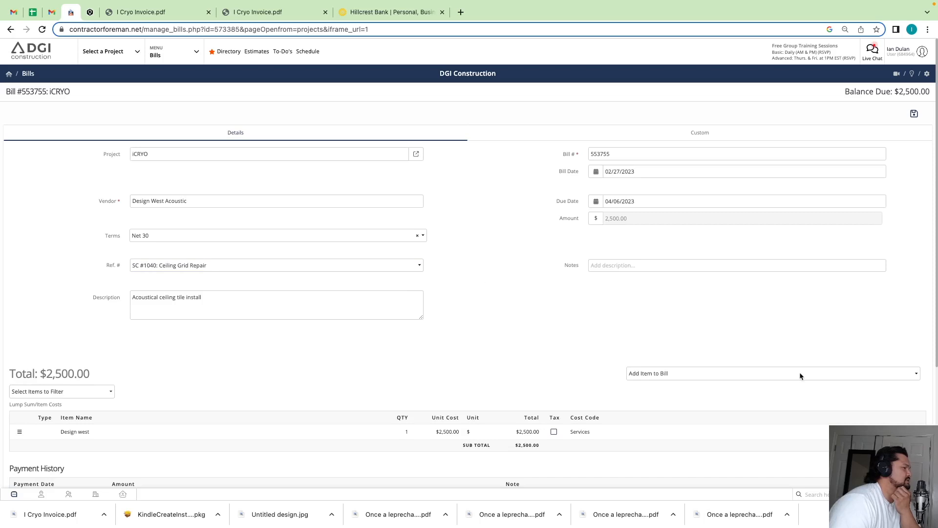
{"action": "left_click", "coordinate": [913, 114]}
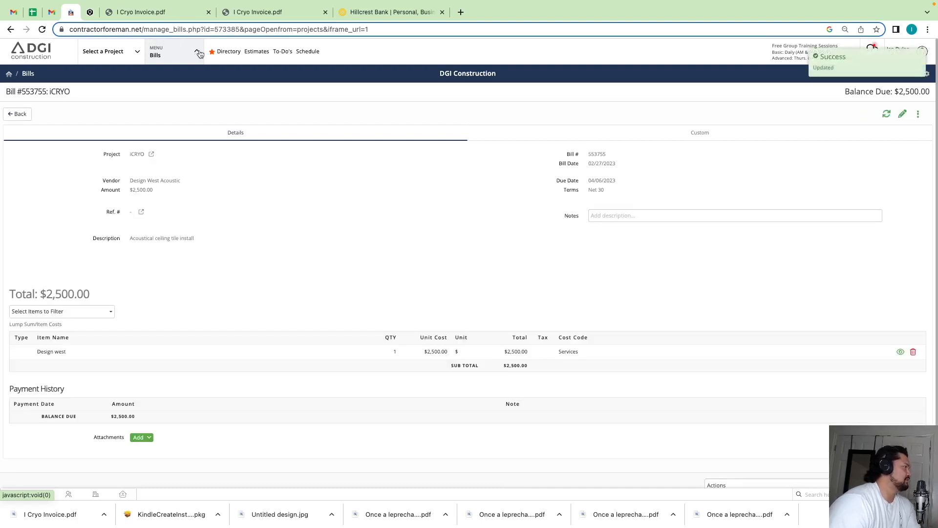
- Examine the linked bills of Design West Acoustic's Ceiling Grid Repair sub-contract and return to the Bills overview
{"action": "left_click", "coordinate": [198, 55]}
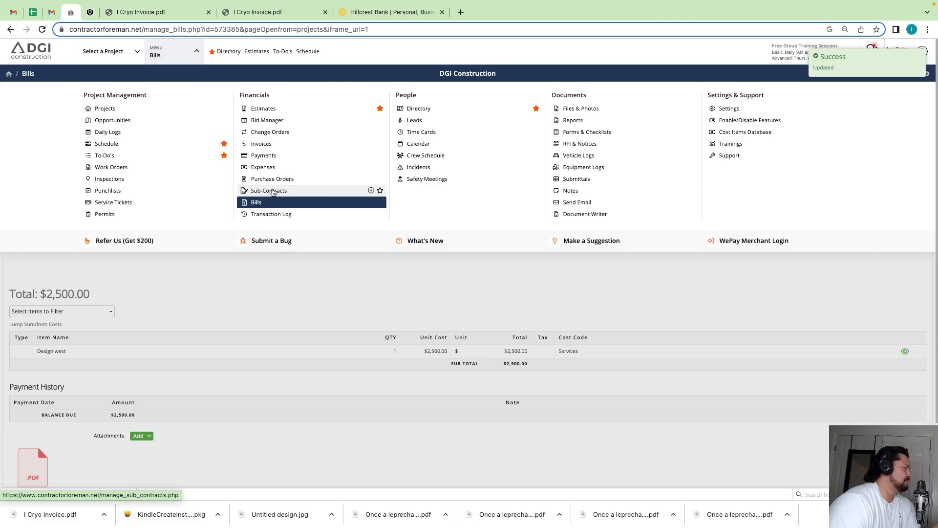
{"action": "left_click", "coordinate": [272, 192]}
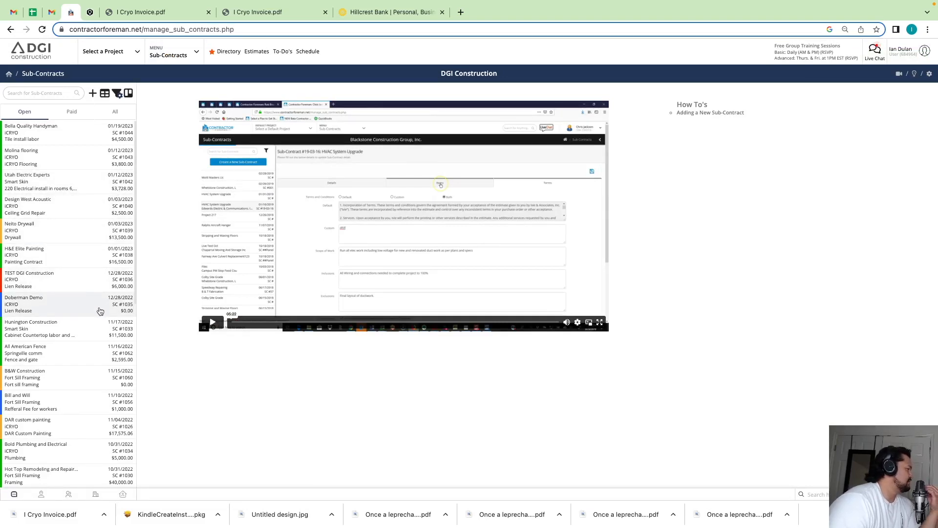
{"action": "left_click", "coordinate": [60, 210]}
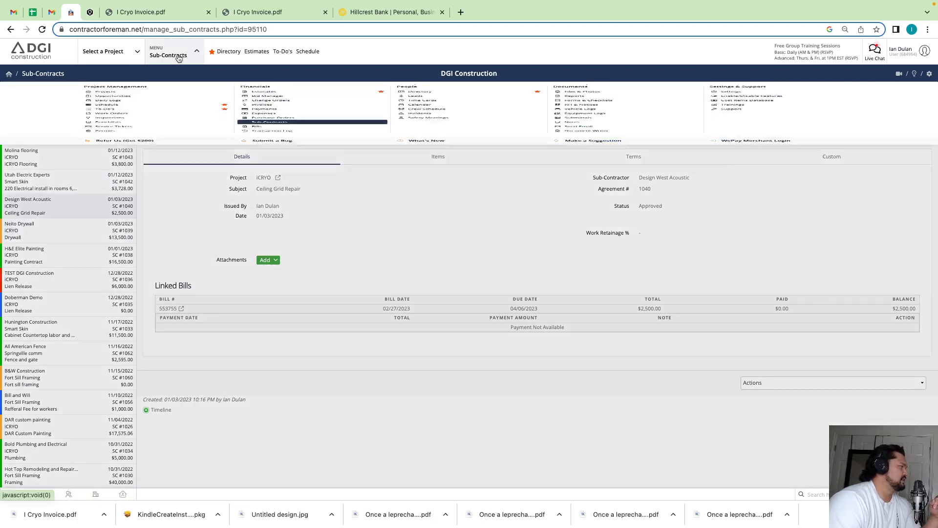
{"action": "left_click", "coordinate": [176, 57]}
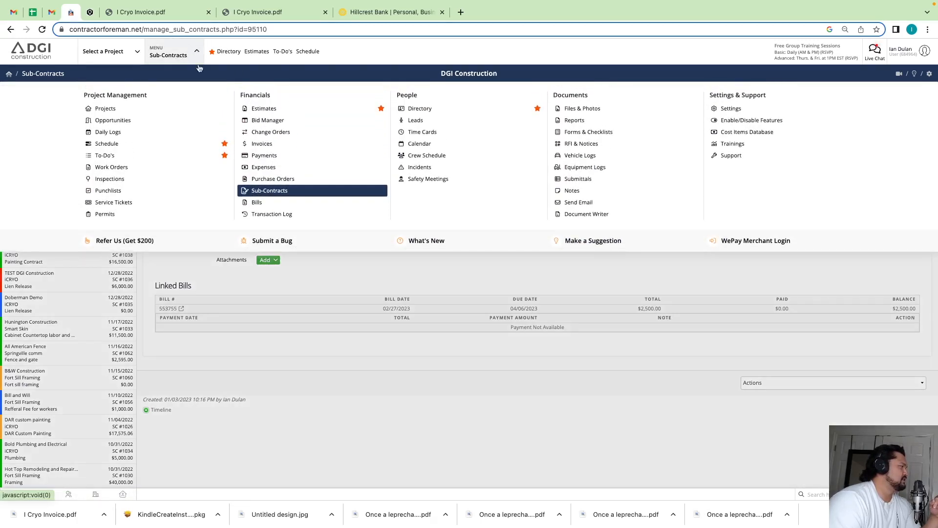
{"action": "left_click", "coordinate": [261, 206]}
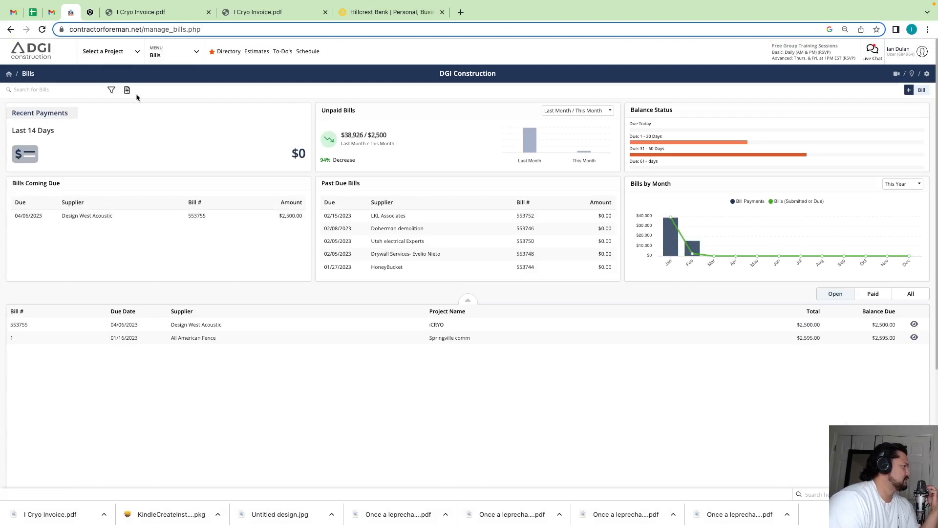
- Review the Design West Acoustic bill among the iCRYO project's financial records and return to the Bills overview
{"action": "left_click", "coordinate": [165, 57]}
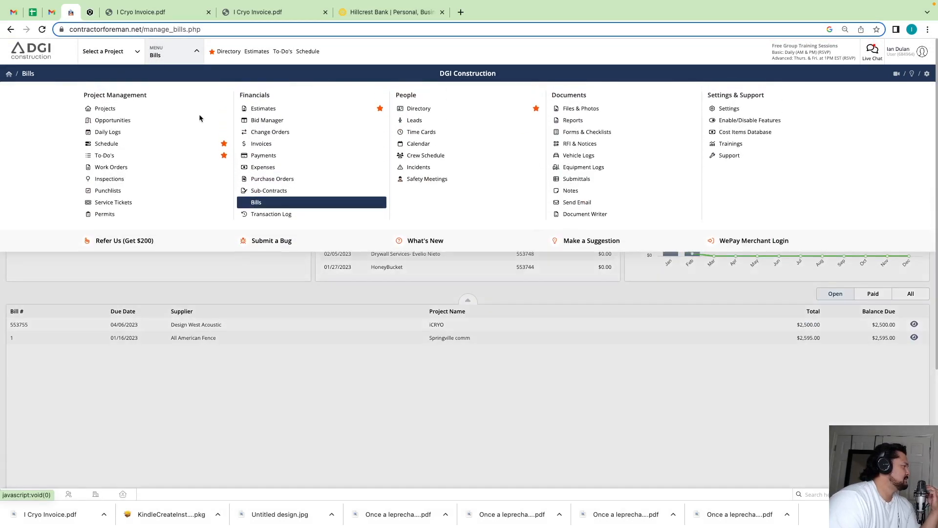
{"action": "left_click", "coordinate": [113, 108]}
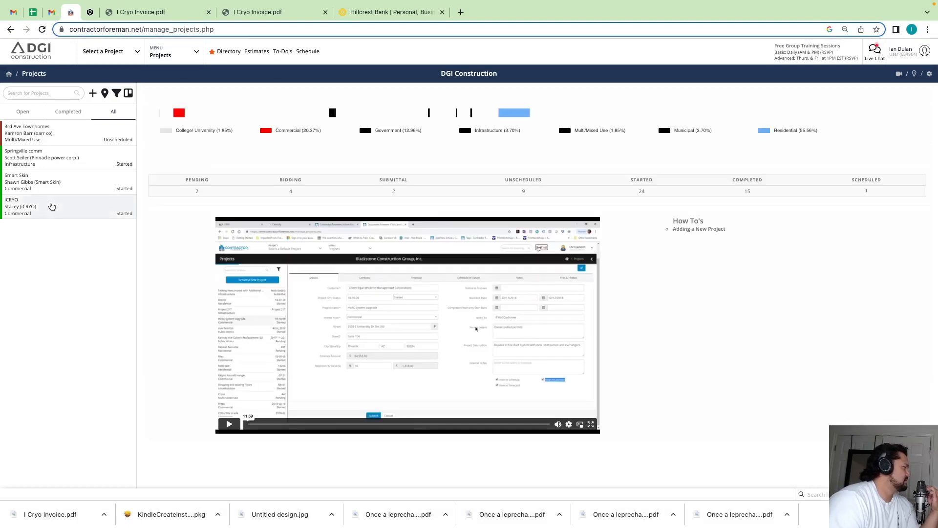
{"action": "left_click", "coordinate": [54, 206]}
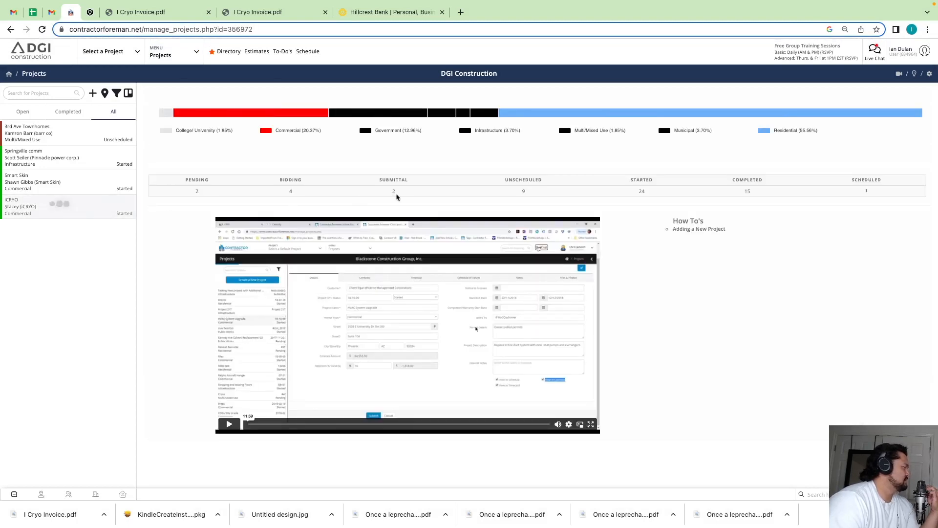
{"action": "left_click", "coordinate": [345, 157]}
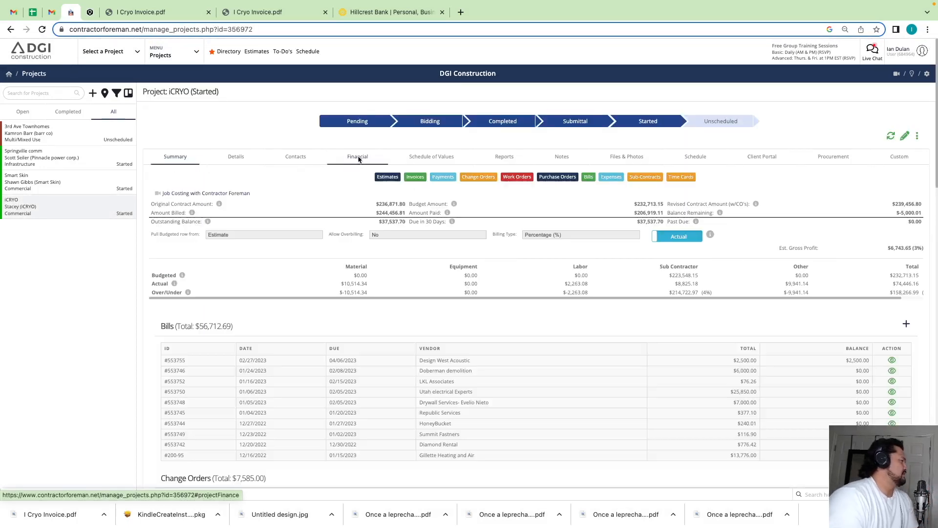
{"action": "left_click", "coordinate": [893, 362]}
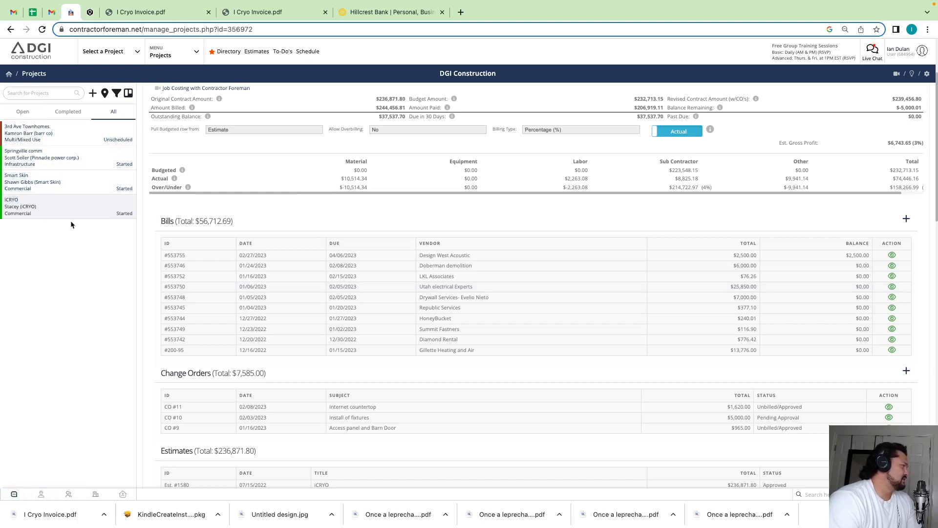
{"action": "left_click", "coordinate": [166, 58]}
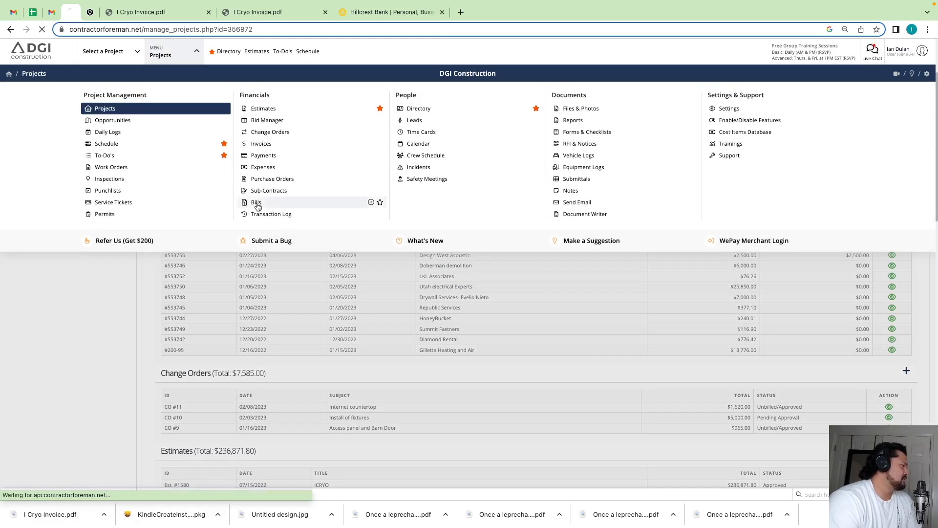
{"action": "left_click", "coordinate": [262, 208]}
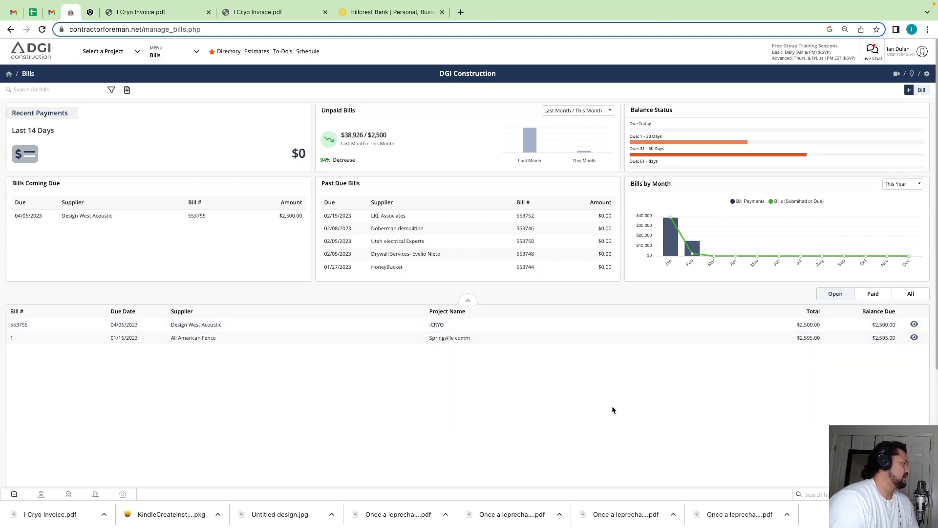
- Switch from the Bills overview to the project management modules
{"action": "left_click", "coordinate": [171, 53]}
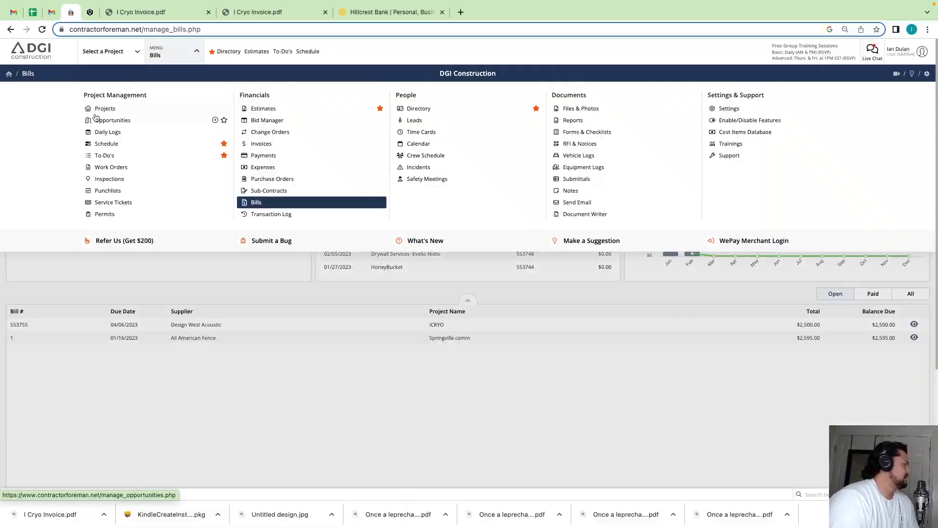